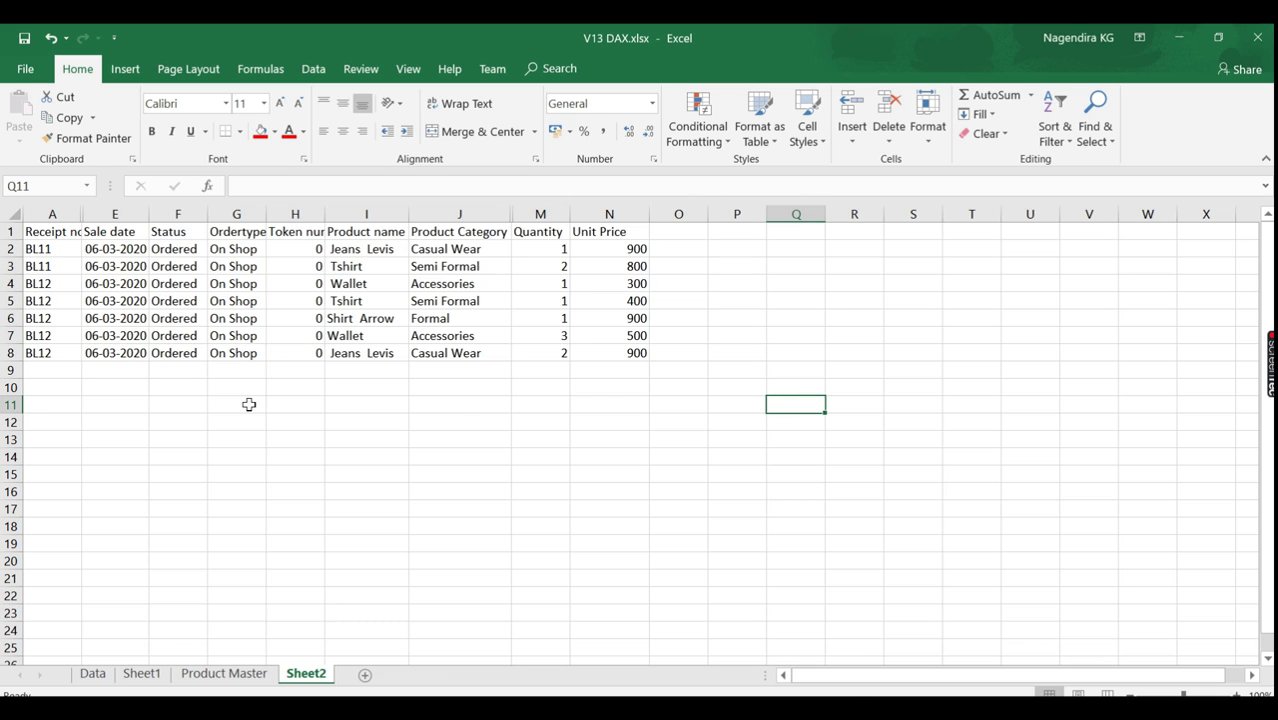
Step: Examine the product names, categories and quantities of the items sold under receipts BL11 and BL12
left_click_drag(57, 240, 274, 357)
left_click_drag(64, 258, 64, 268)
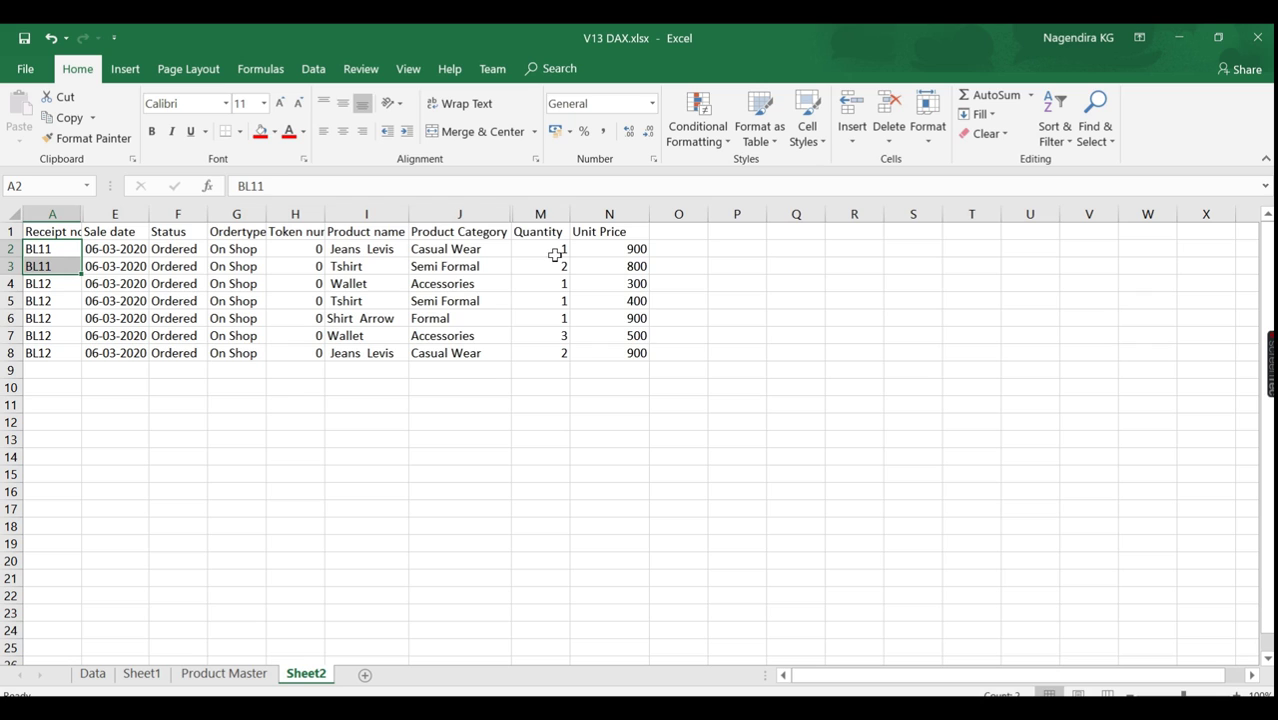
left_click(443, 251)
left_click_drag(443, 251, 444, 266)
left_click(446, 253)
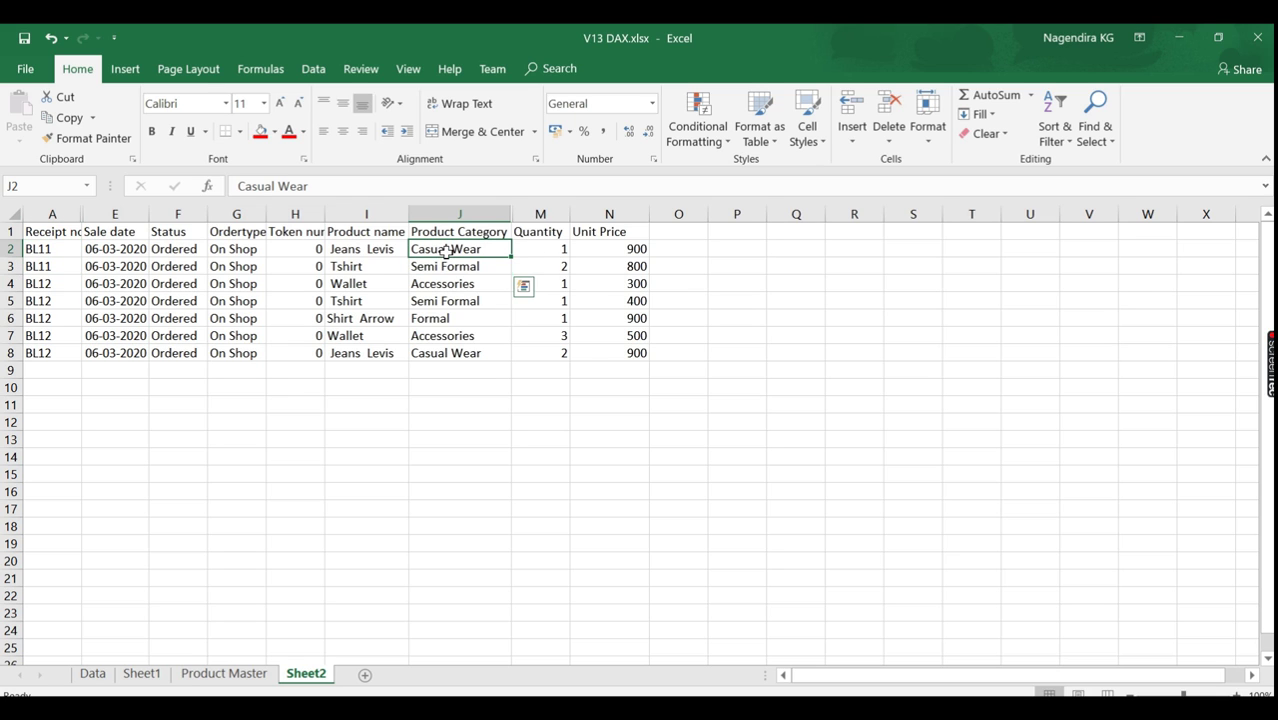
left_click(389, 250)
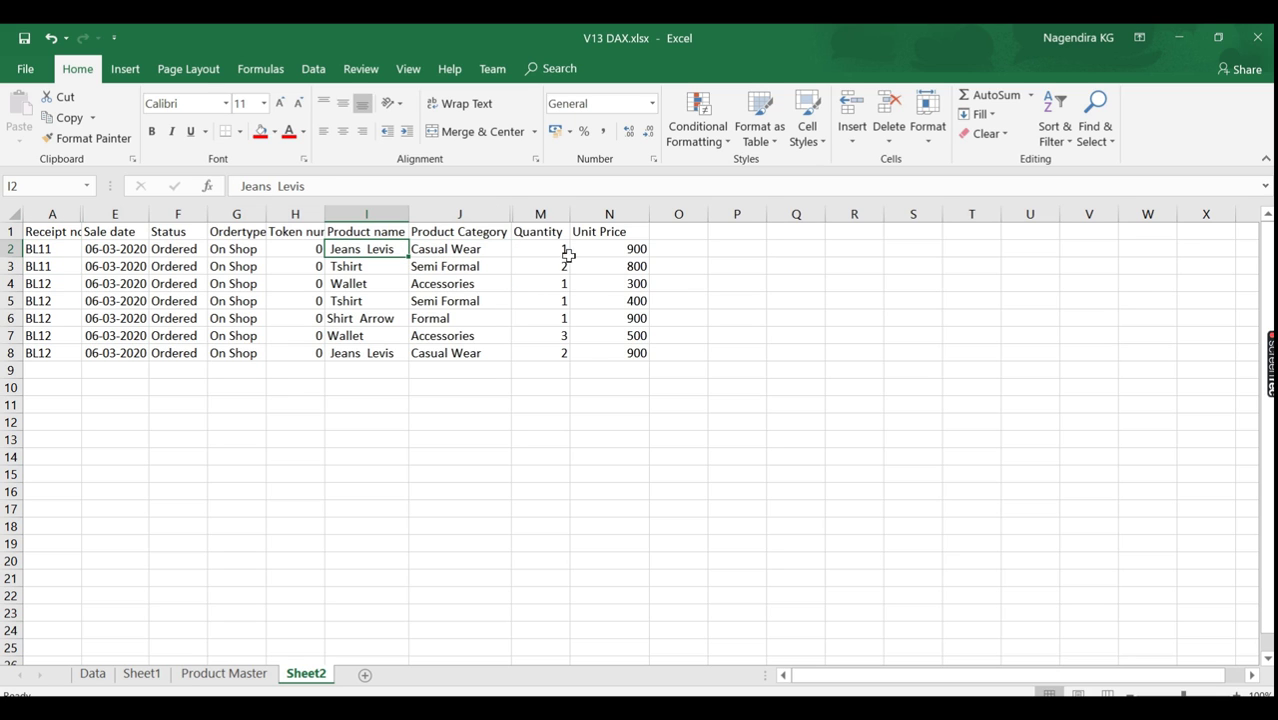
left_click(562, 251)
left_click(380, 268)
left_click(560, 268)
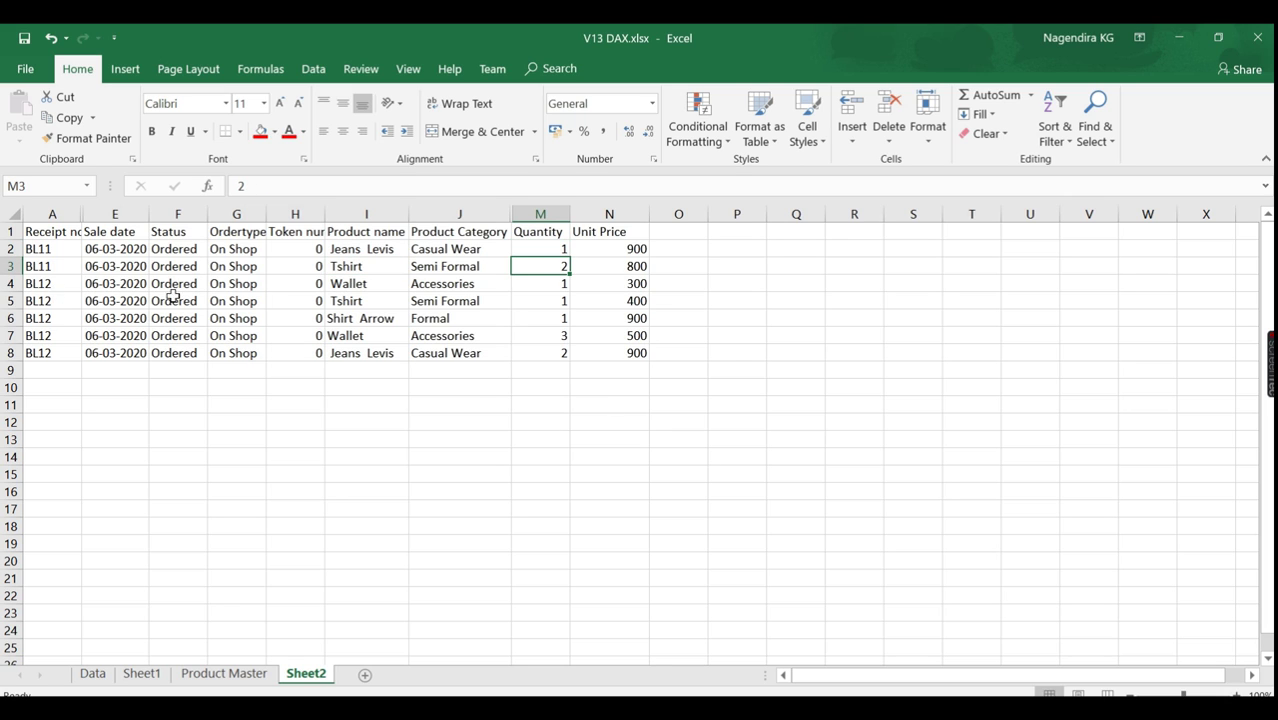
left_click_drag(378, 300, 381, 337)
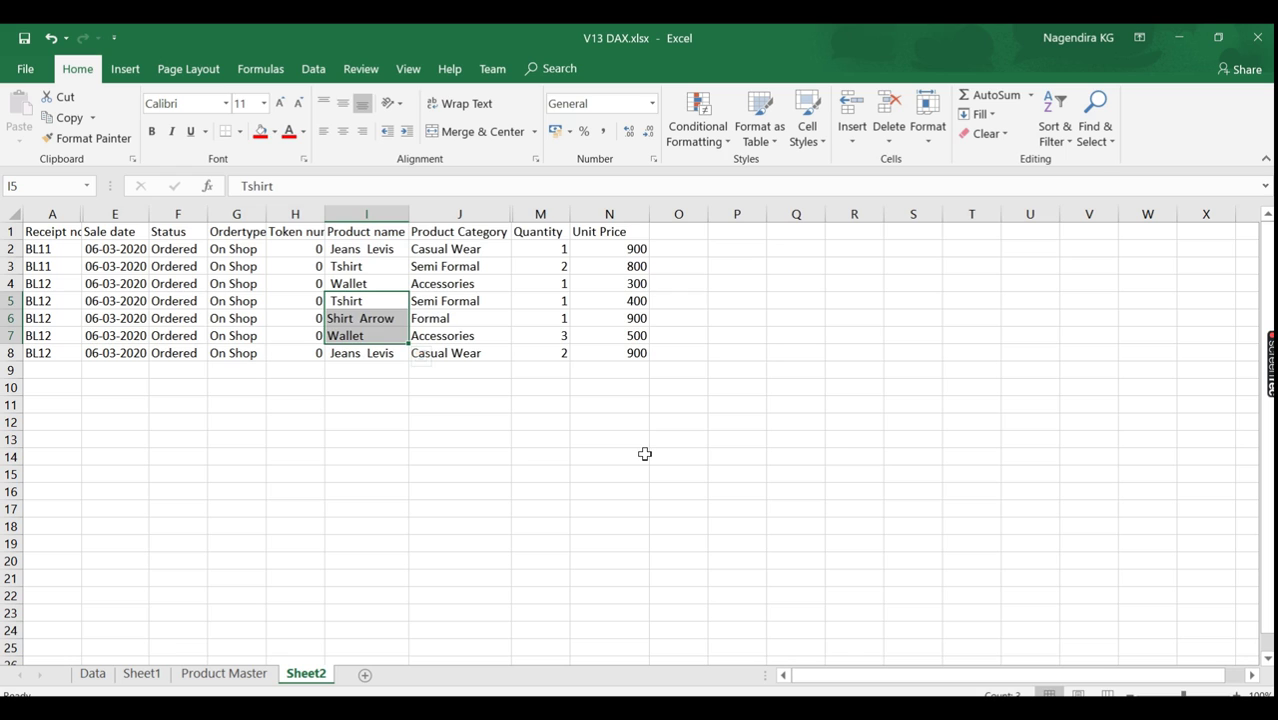
left_click(645, 455)
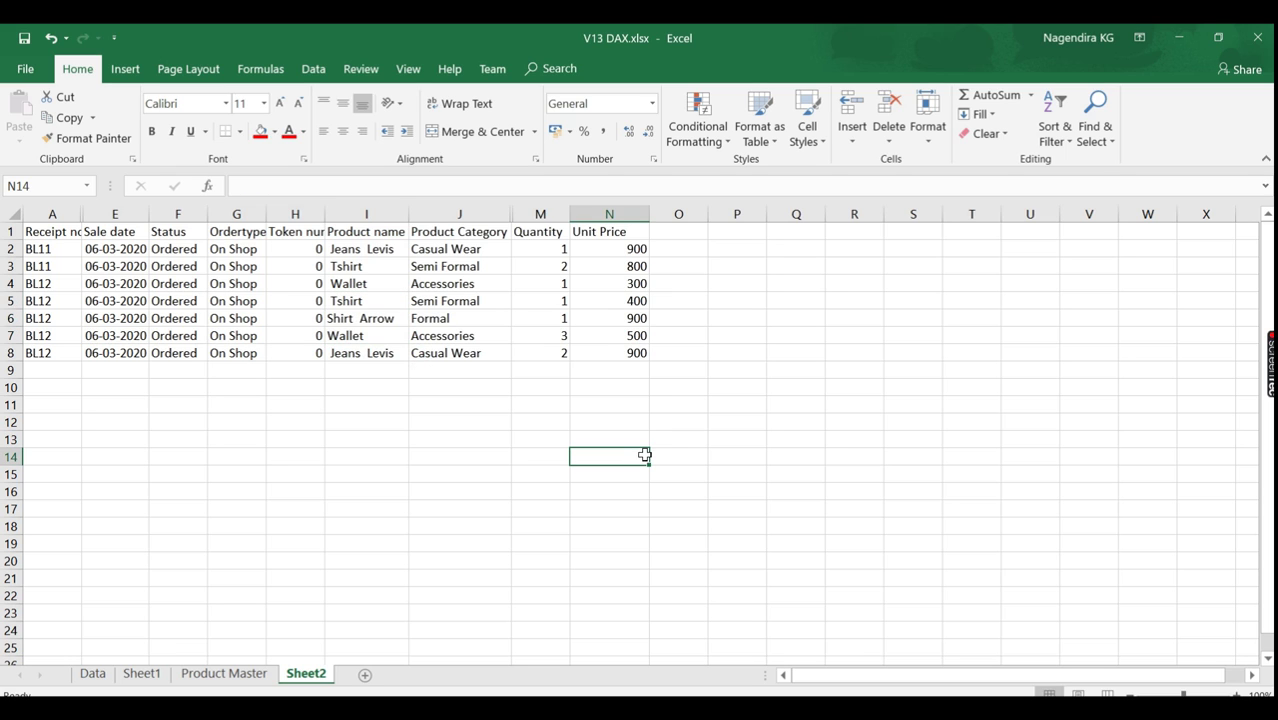
left_click(698, 234)
type("Sales")
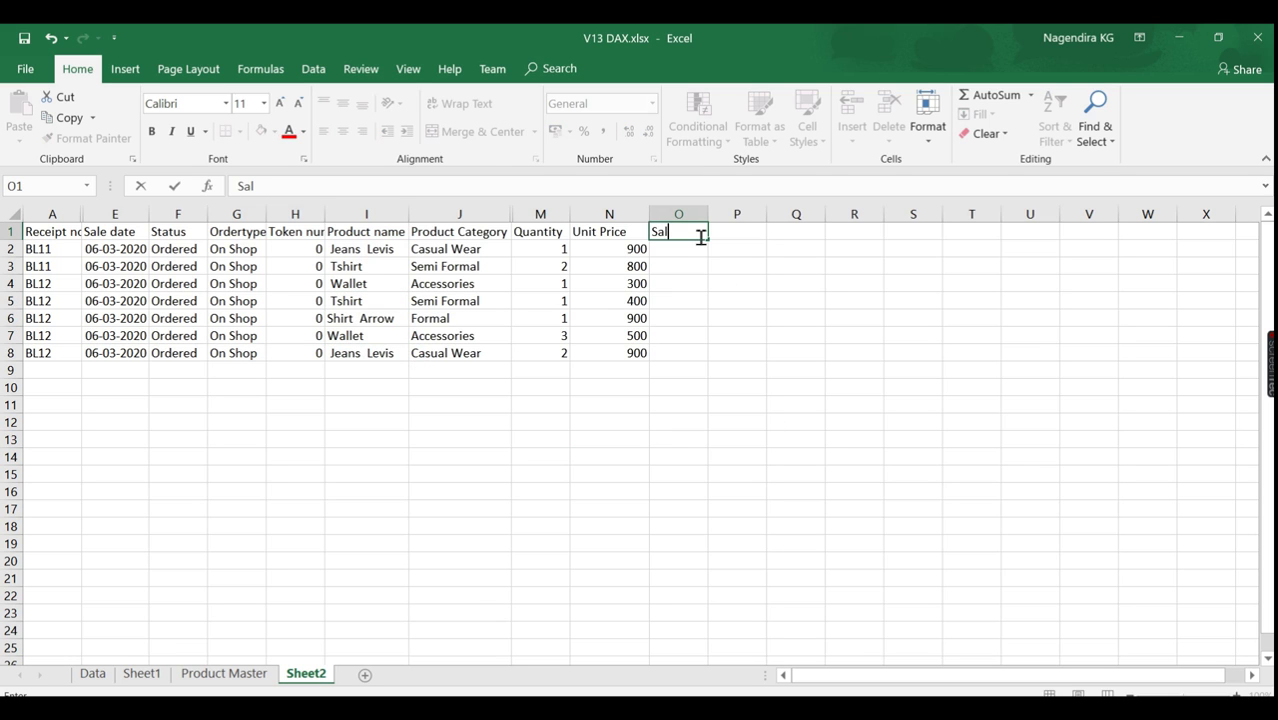
key("Escape")
Step: Enter the label "Sales Amount" in cell R9, outside the data table
left_click(856, 368)
type("Sale")
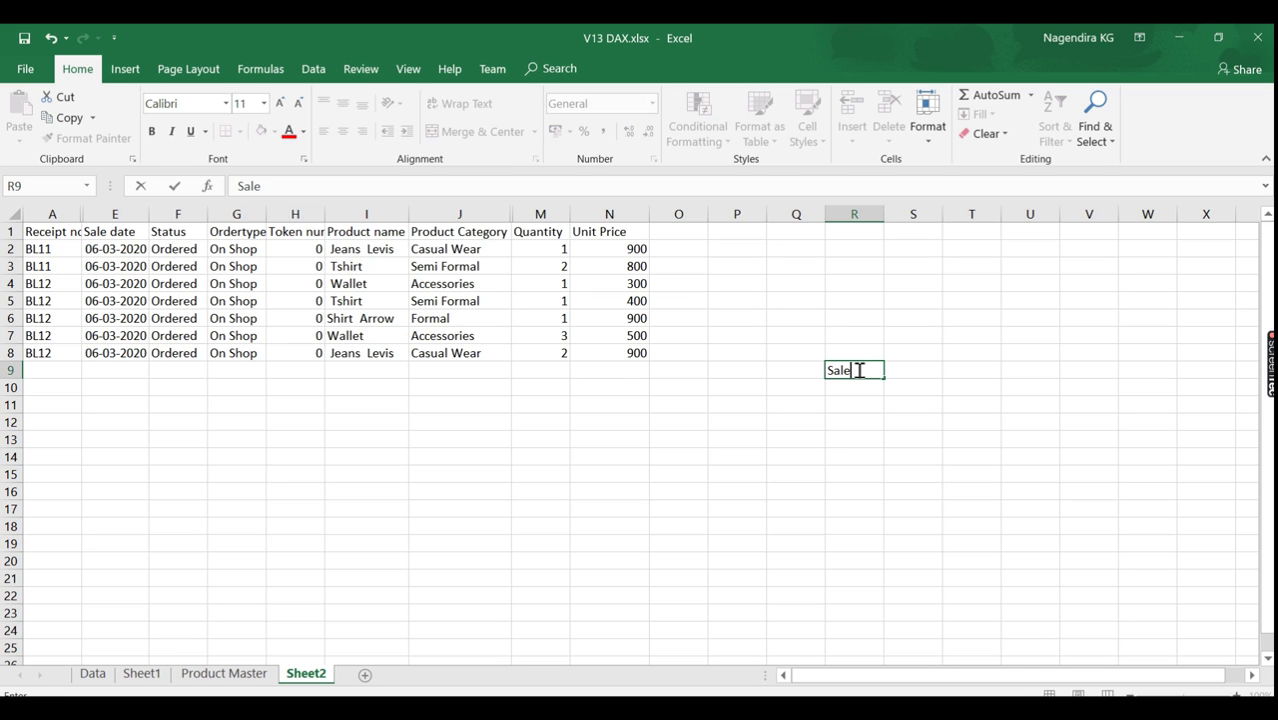
type("s Amount")
key("Return")
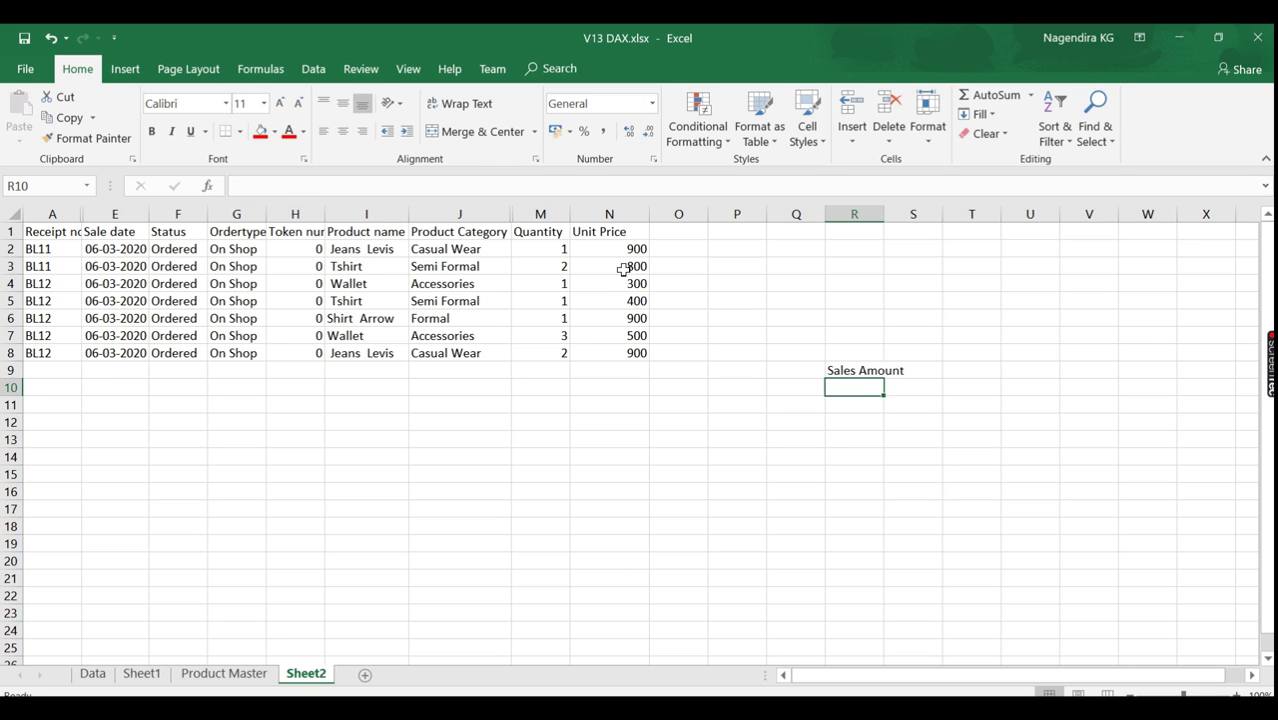
Step: Total the Unit Price column in cell S11 with a SUM over N2:N8
left_click(548, 253)
left_click(612, 252)
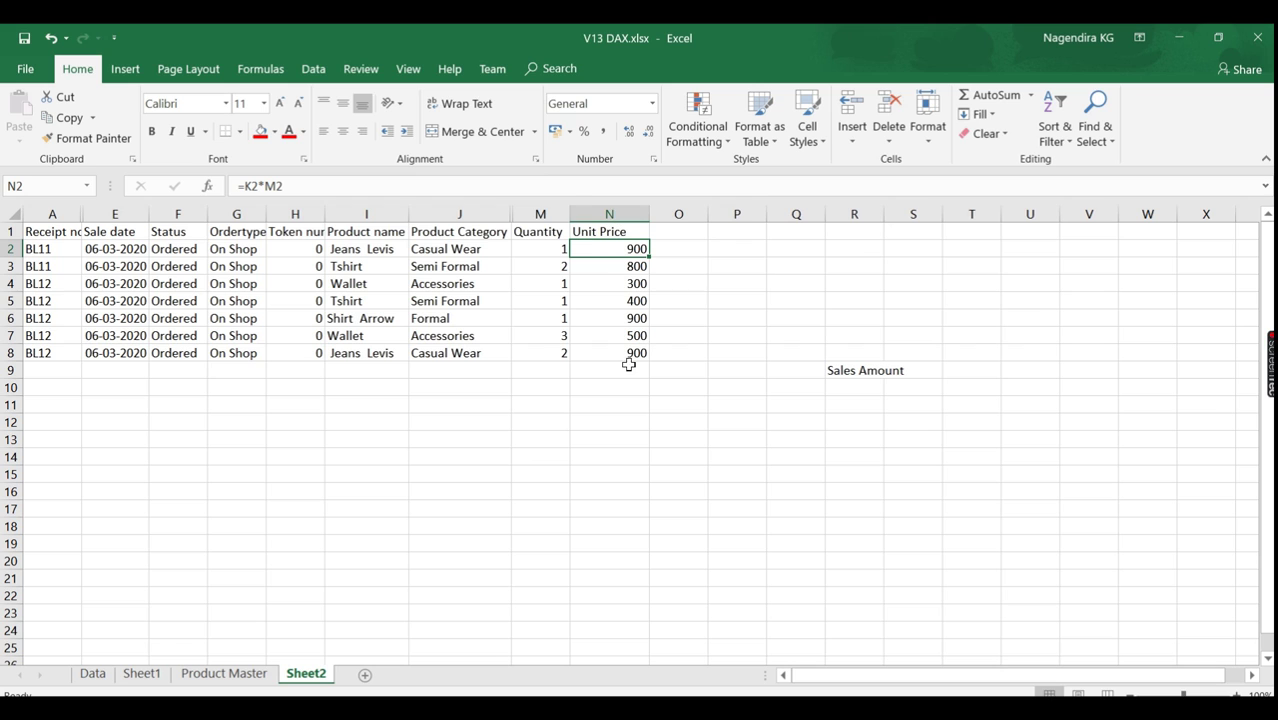
left_click(930, 405)
type("=S")
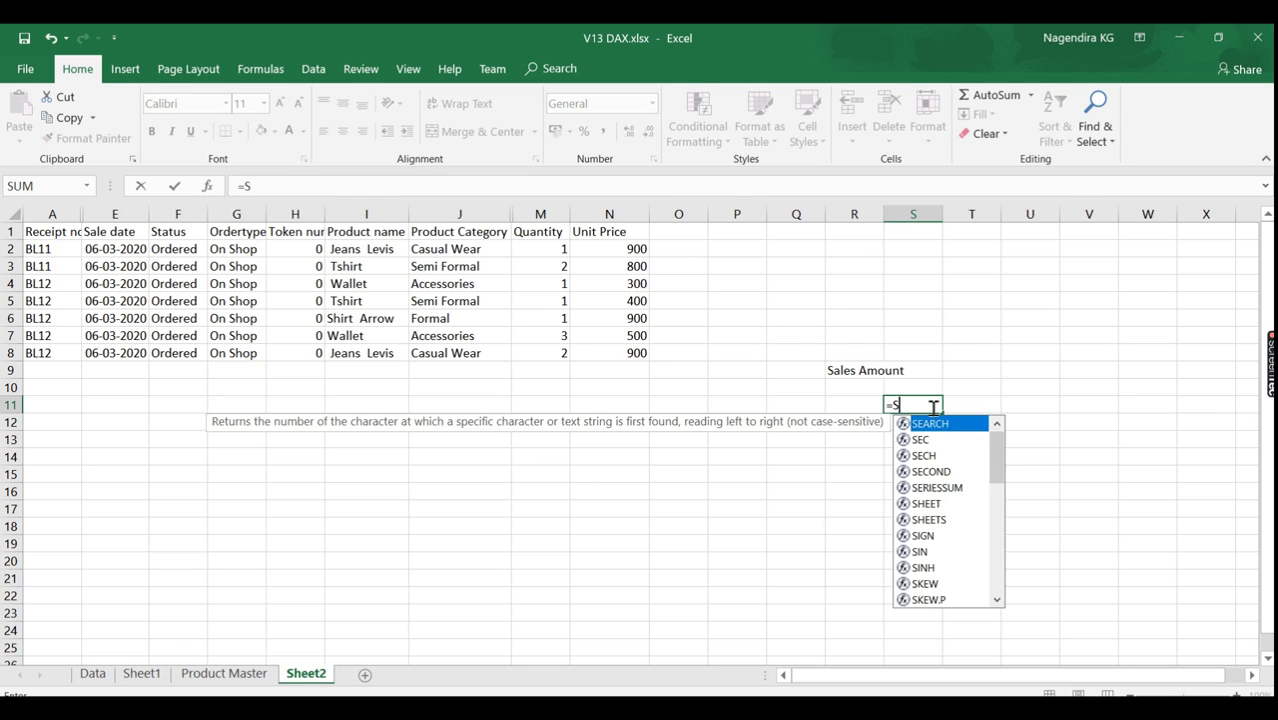
type("um(")
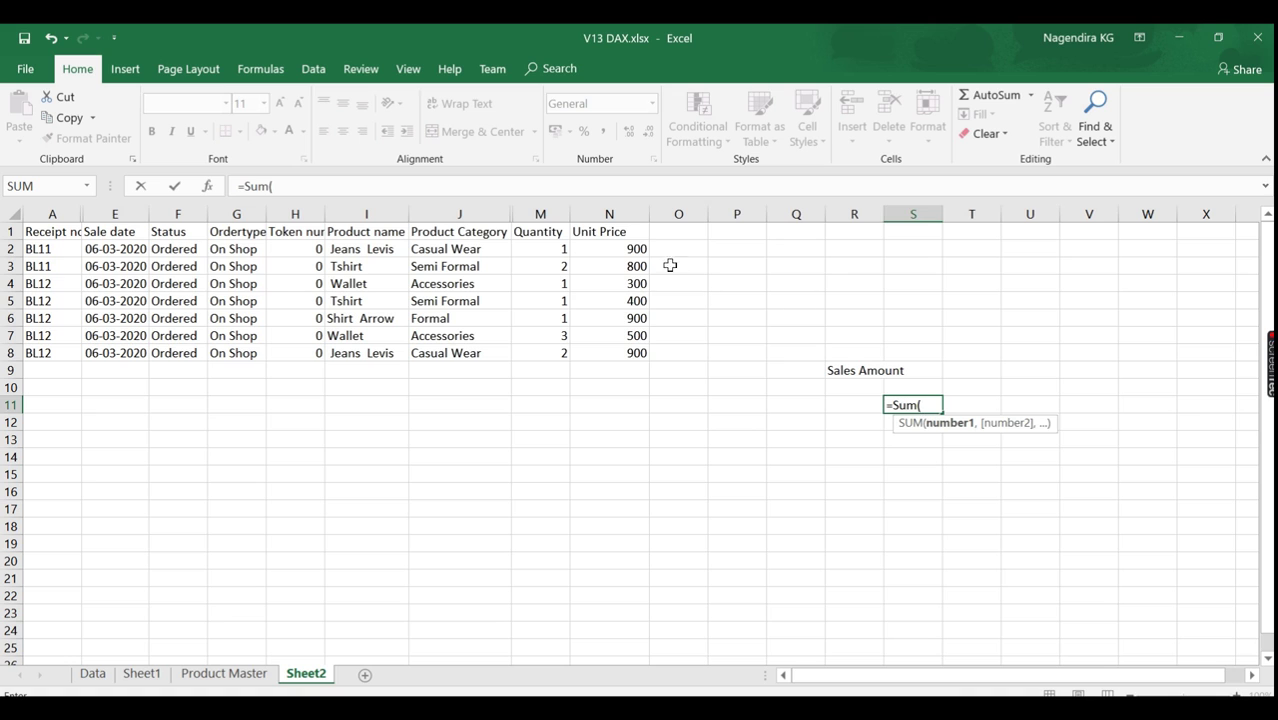
left_click_drag(639, 251, 640, 354)
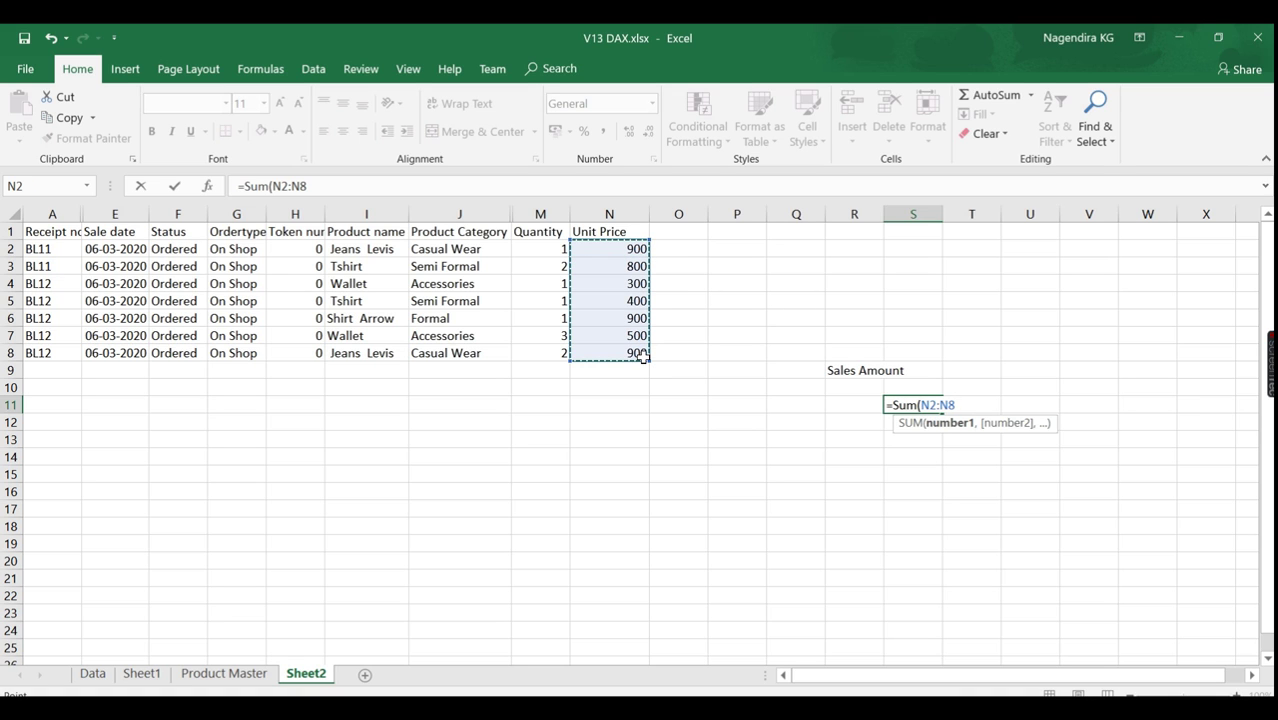
type(")")
key("Return")
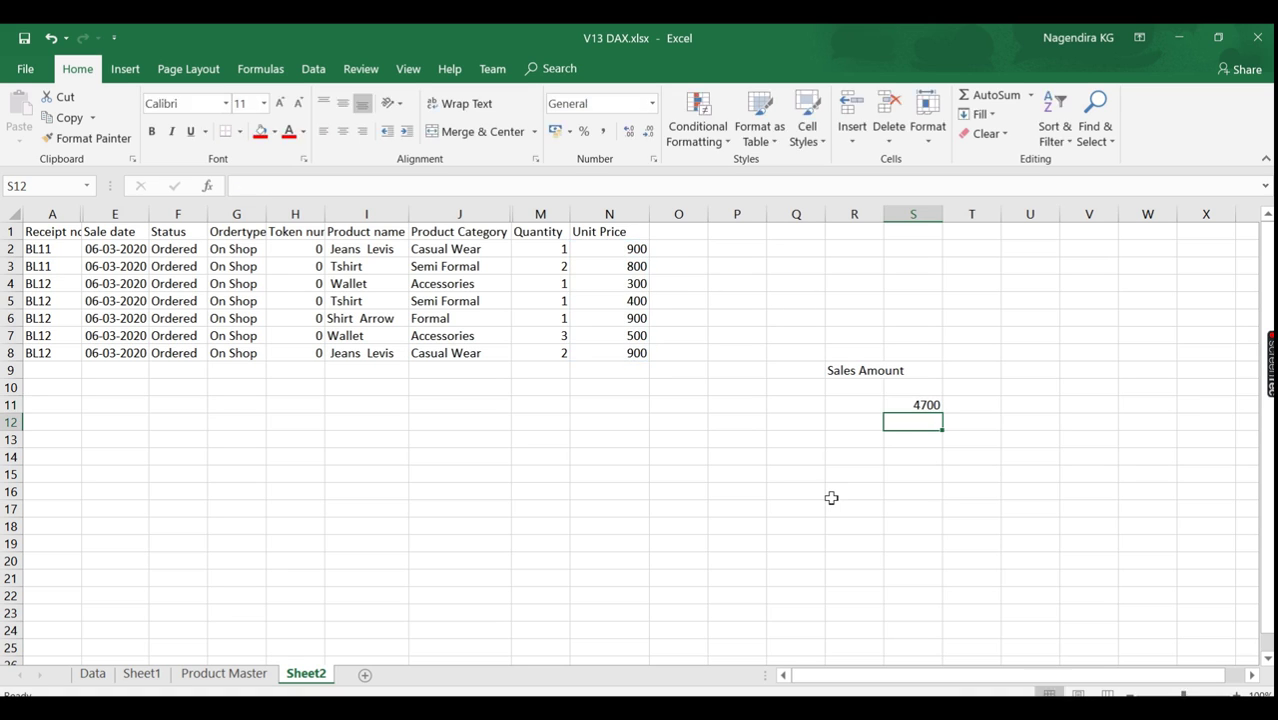
Step: Total the Quantity column in cell R11 with a SUM over M2:M8
left_click(842, 404)
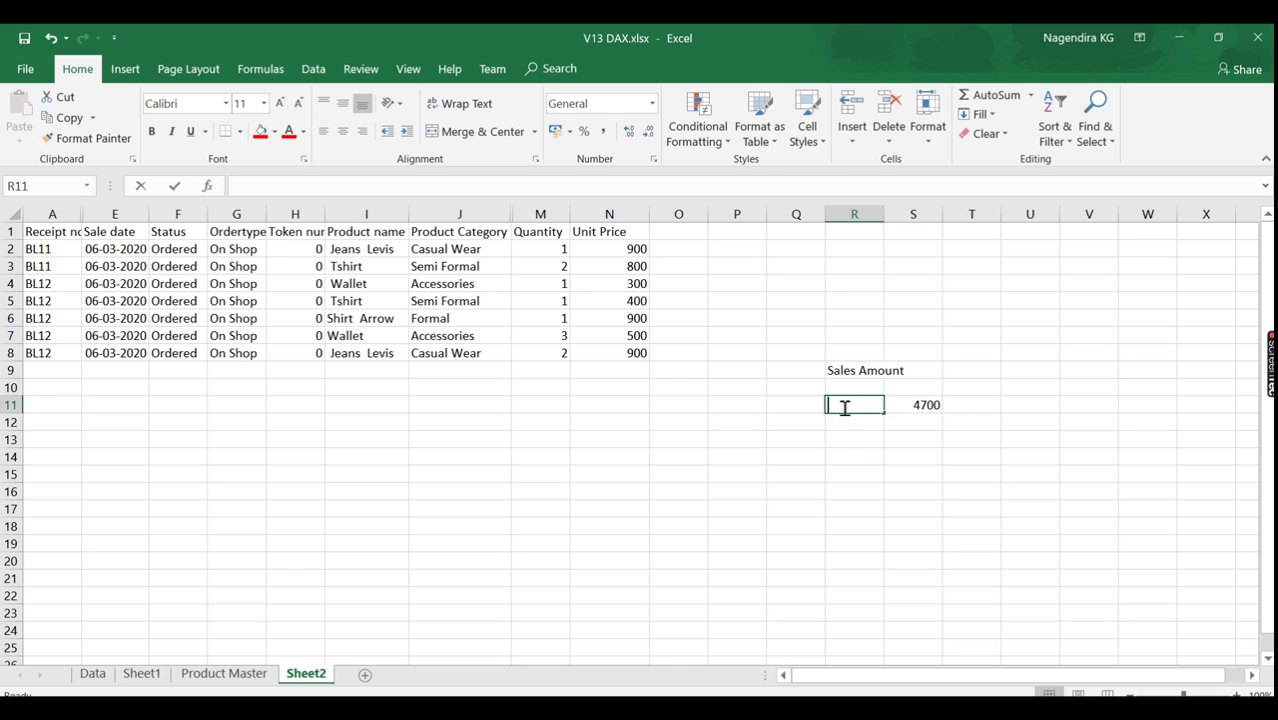
type("=Sum(")
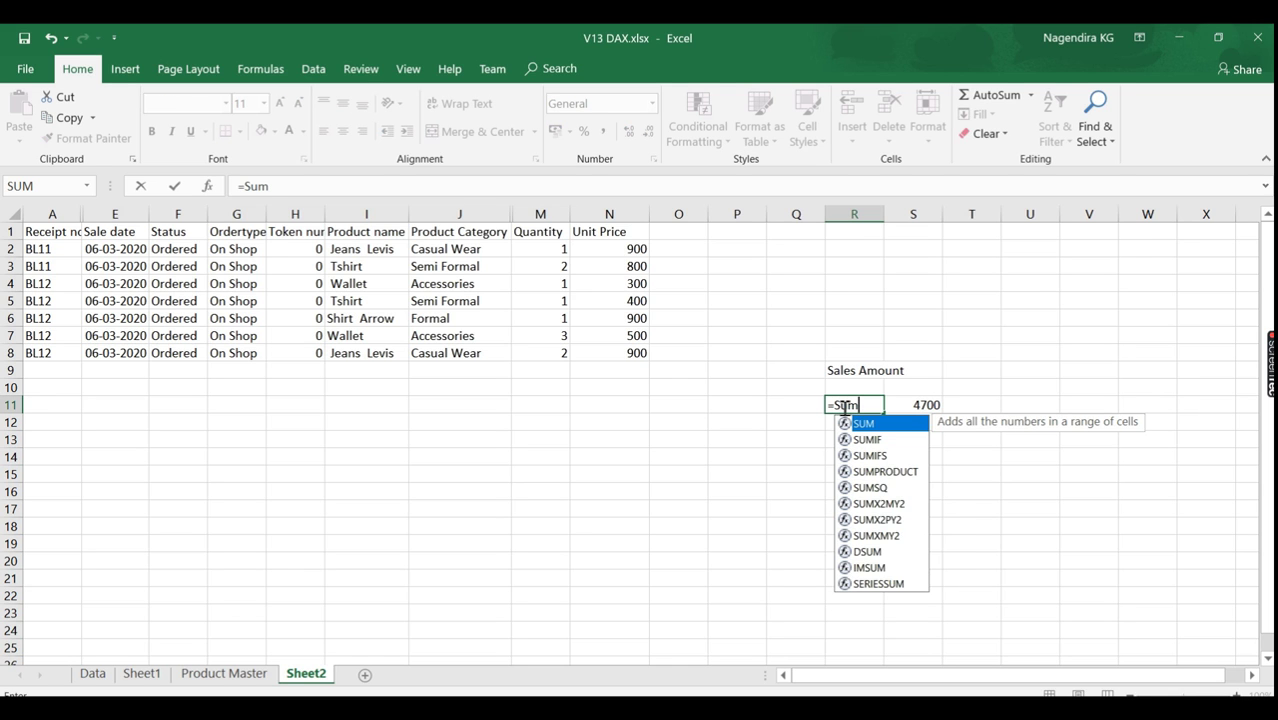
left_click_drag(528, 251, 541, 363)
type(")")
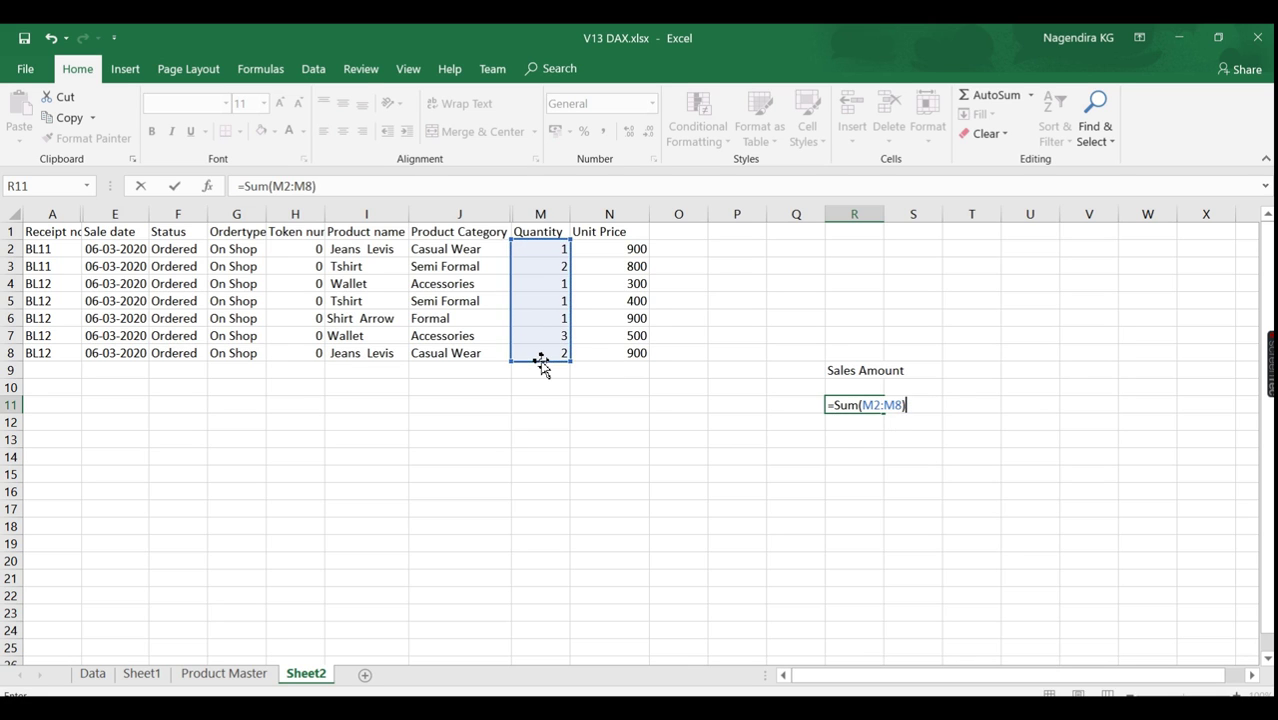
key("Return")
Step: Label the two totals "QTY" in cell R10 and "UP" in cell S10
left_click(864, 405)
left_click(858, 388)
type("QTY")
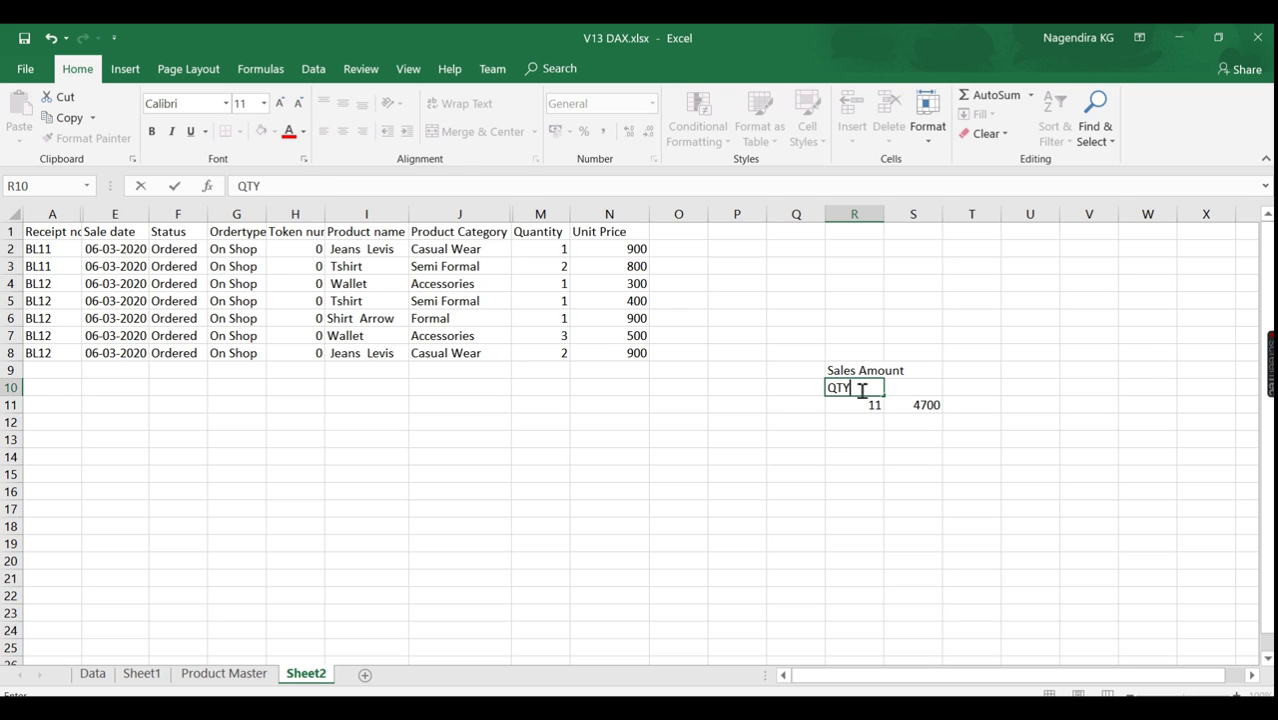
left_click(929, 385)
type("UP")
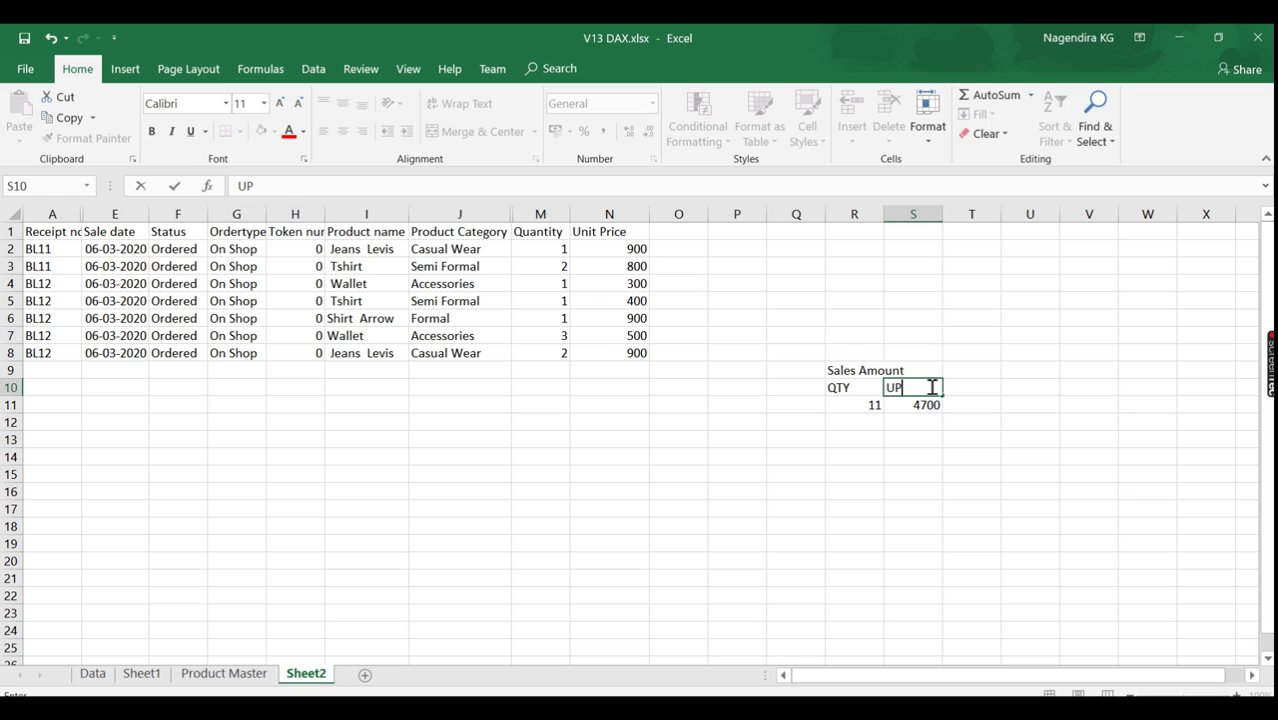
left_click(940, 491)
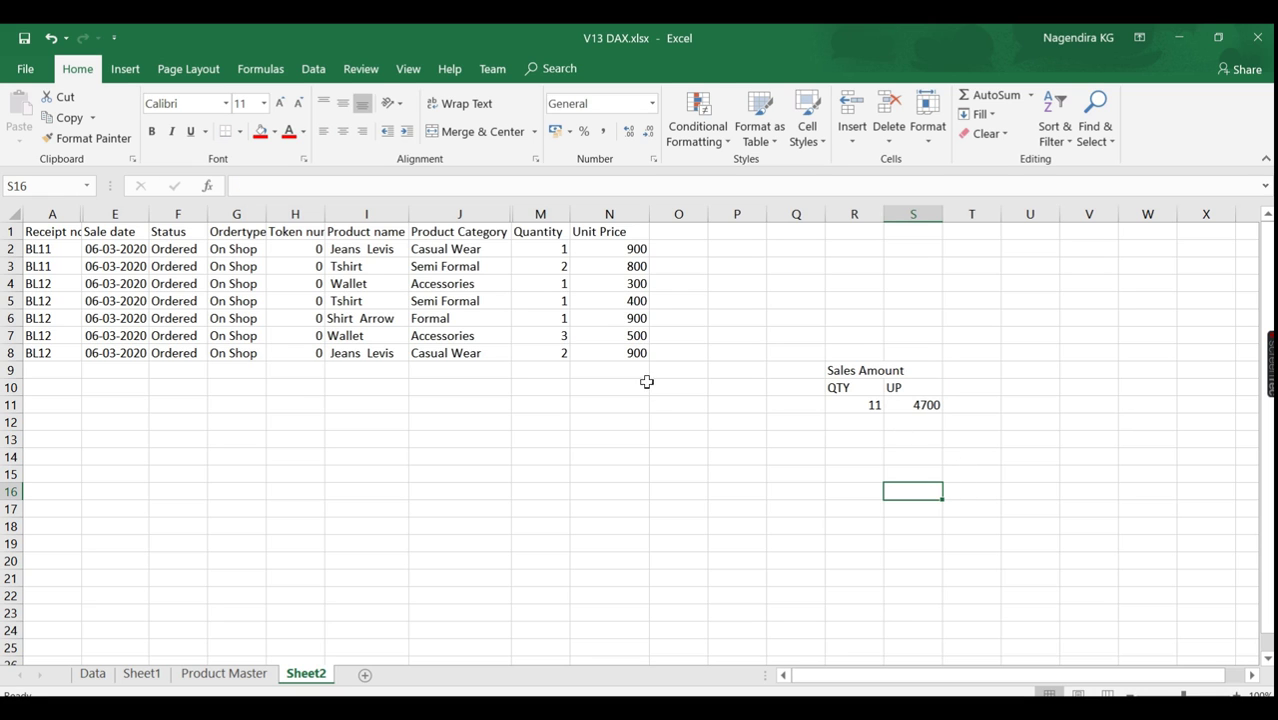
Step: Multiply the two totals in cell T12 with =S11*R11 and fill that cell red
left_click(872, 410)
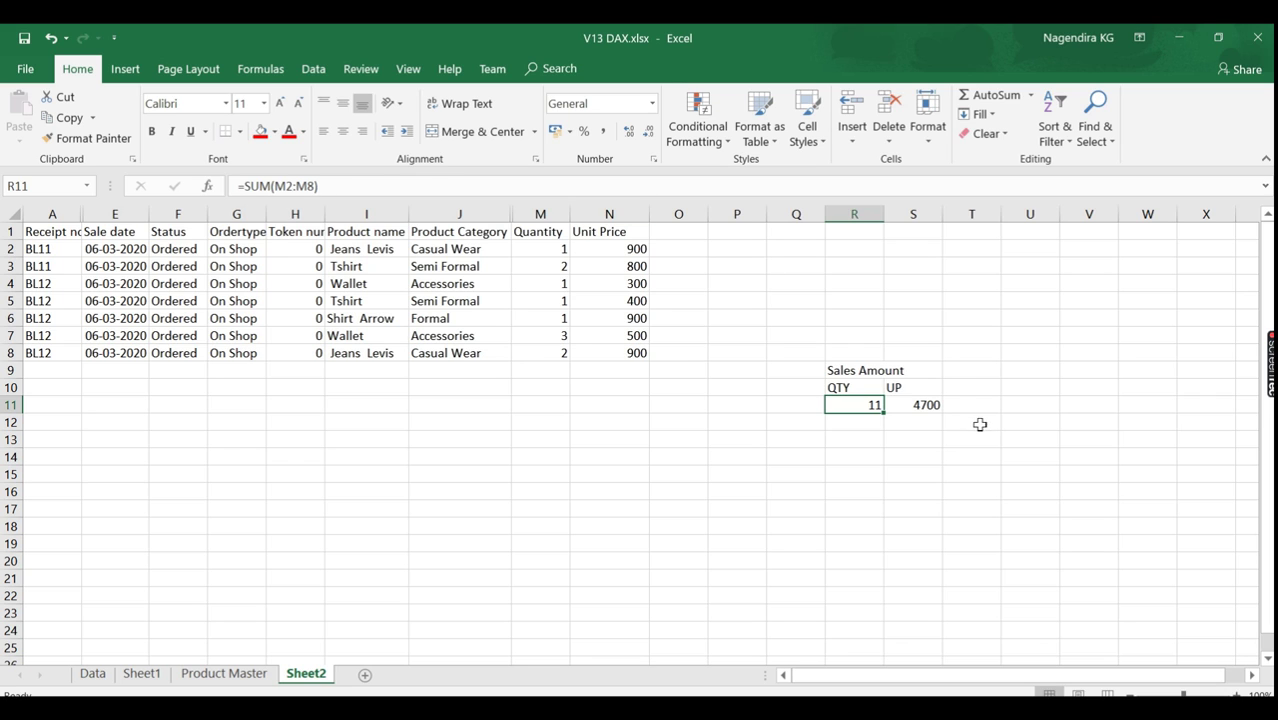
left_click(926, 404)
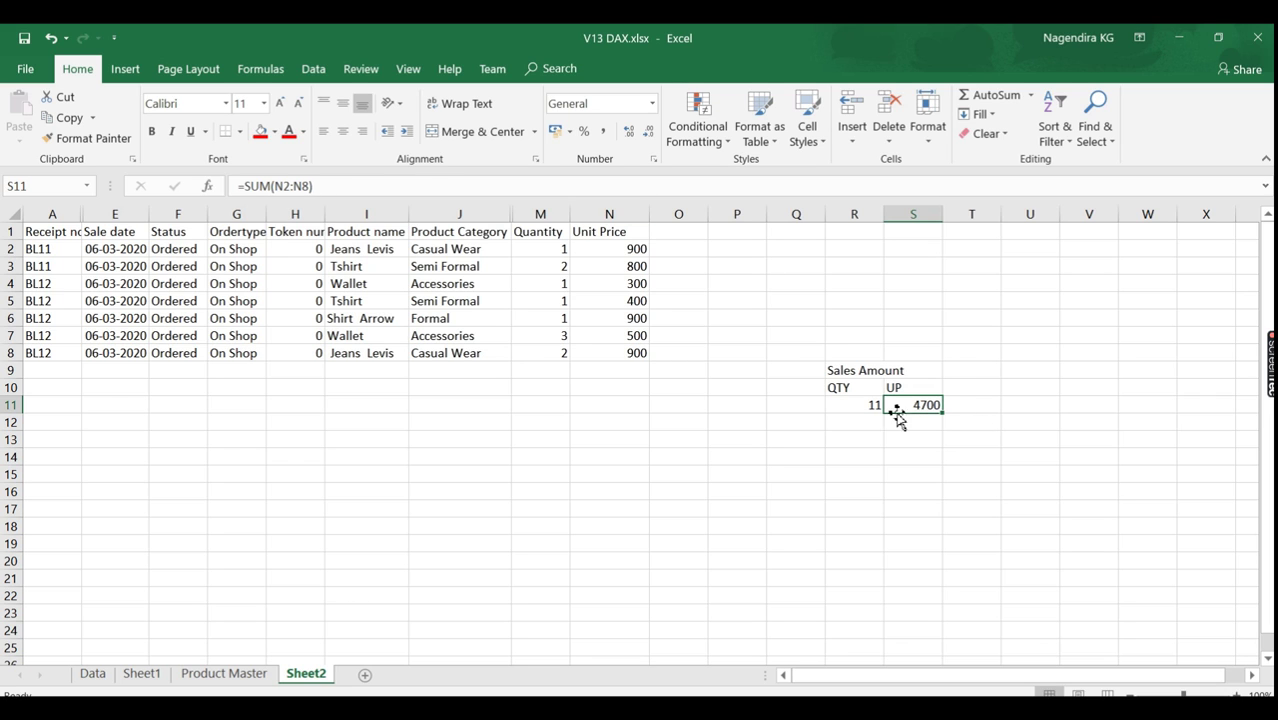
left_click(978, 430)
type("=")
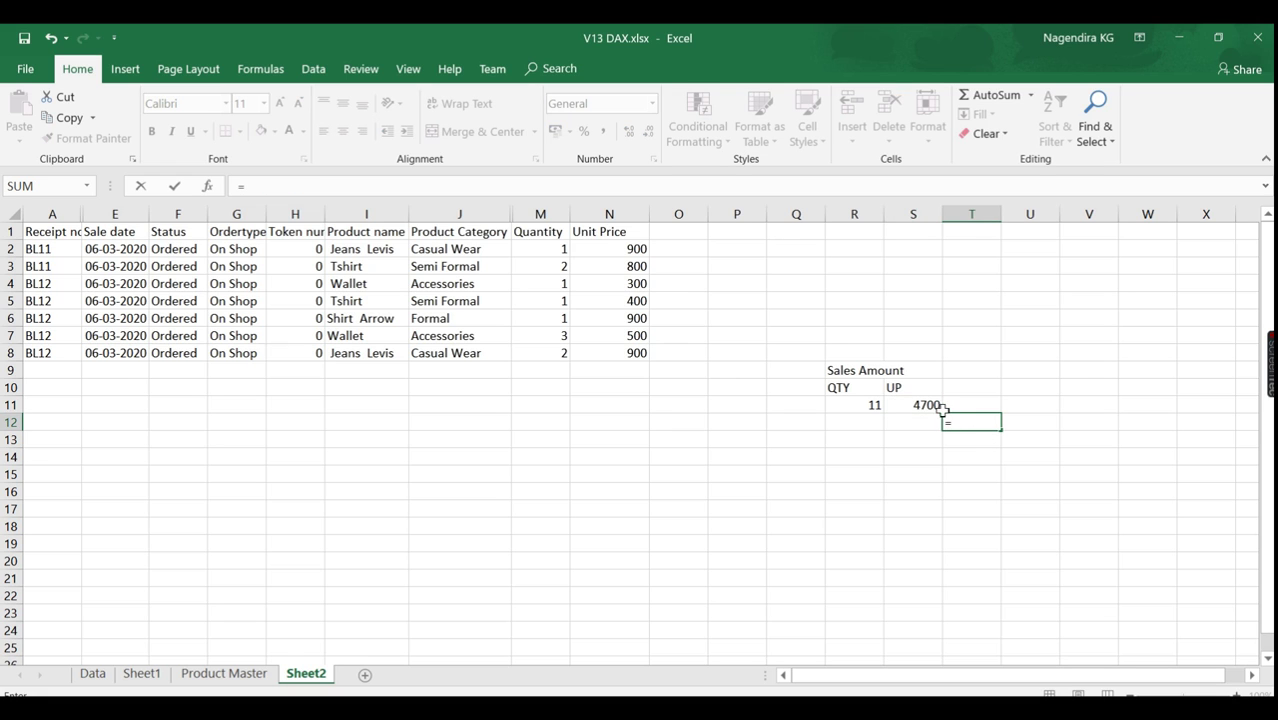
left_click(925, 404)
type("*")
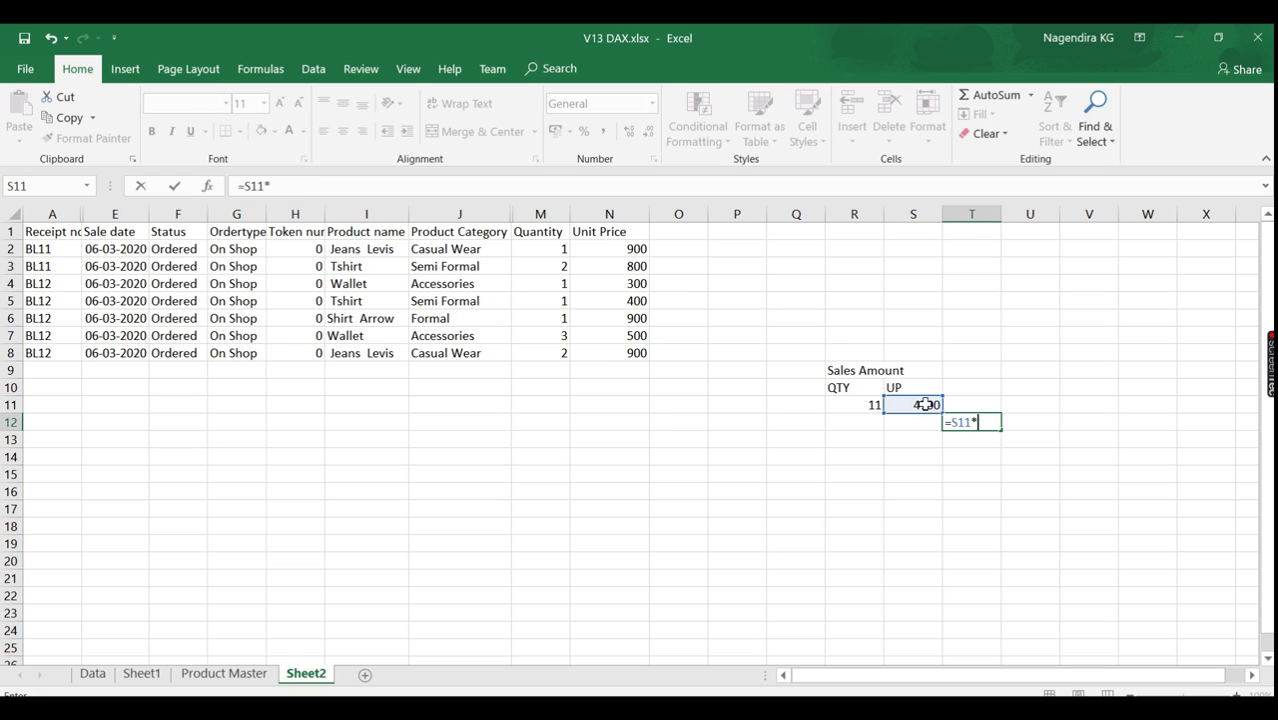
left_click(868, 405)
key("Return")
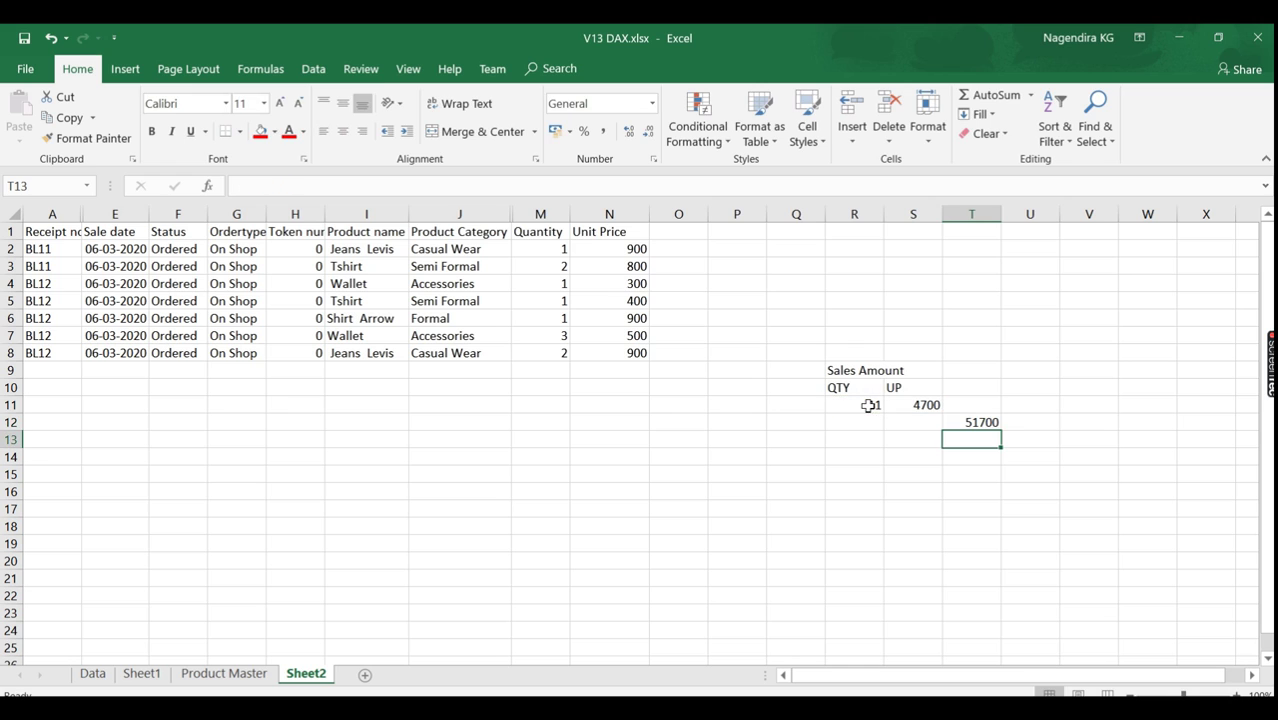
left_click(986, 423)
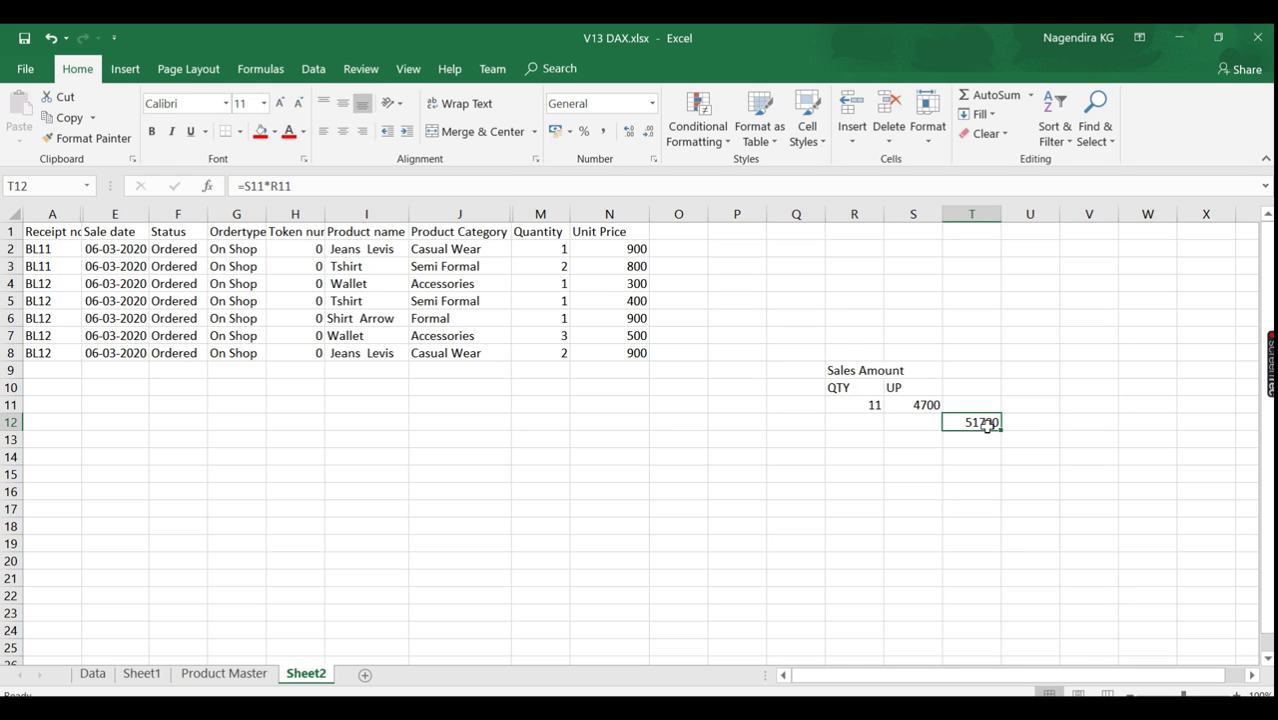
left_click(257, 134)
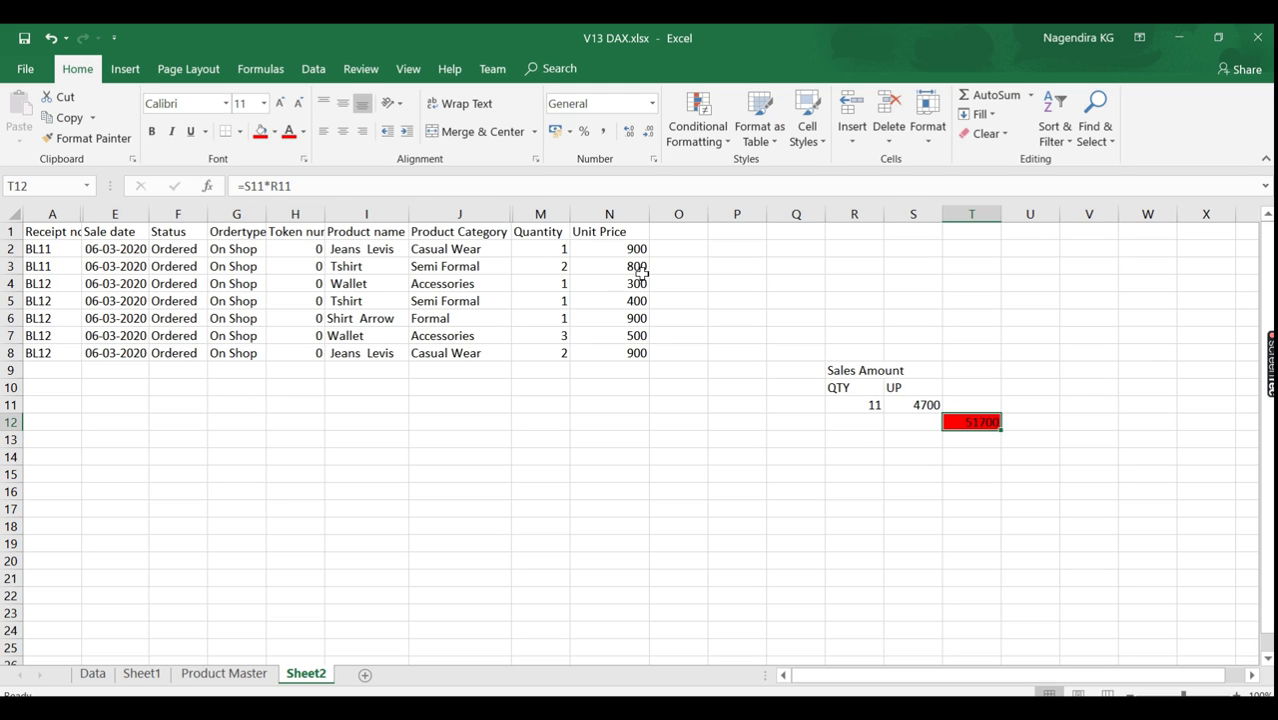
Step: Calculate each row's sales amount in column O with =N2*M2, copying the formula from O2 down to O8
left_click(670, 251)
type("=")
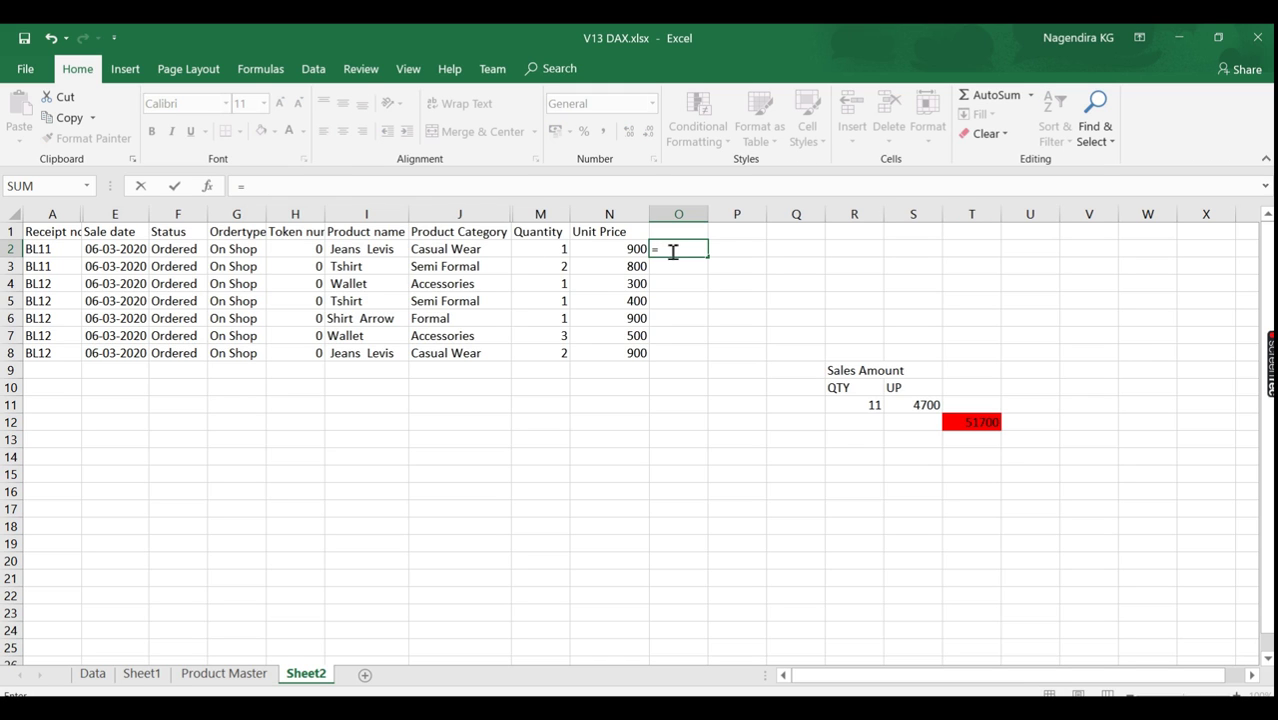
left_click(613, 248)
type("*")
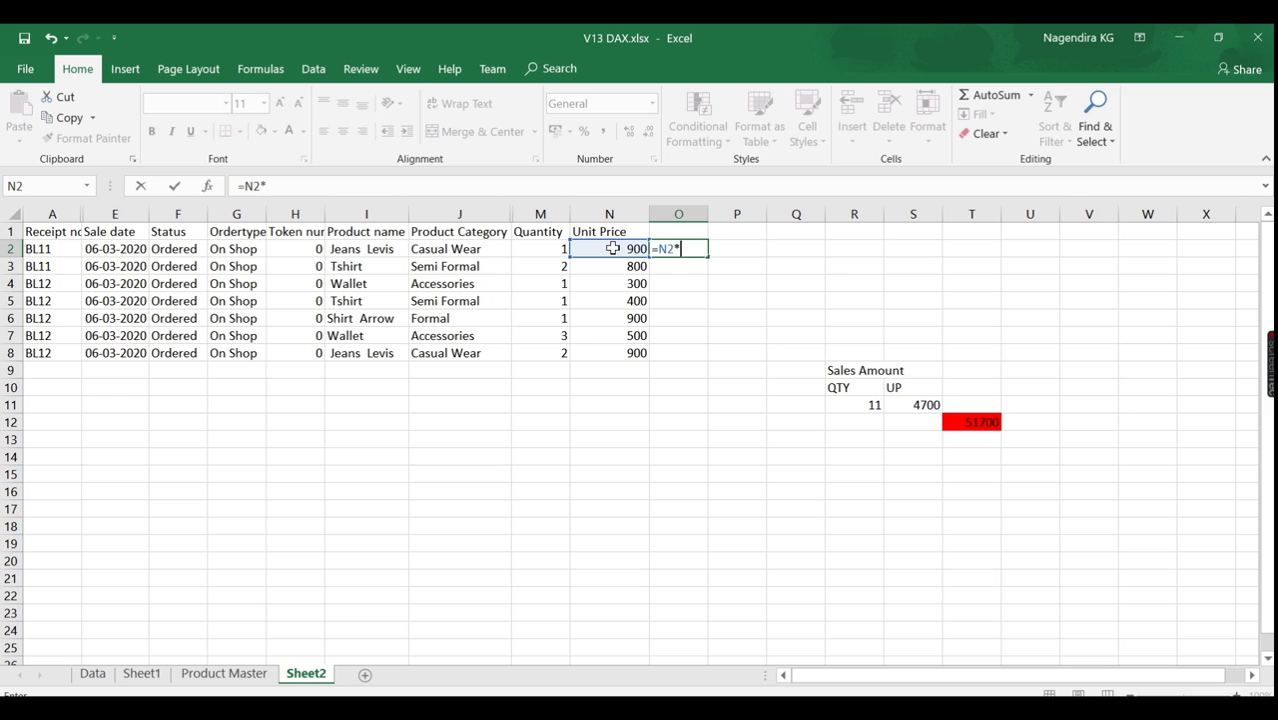
left_click(541, 248)
key("Return")
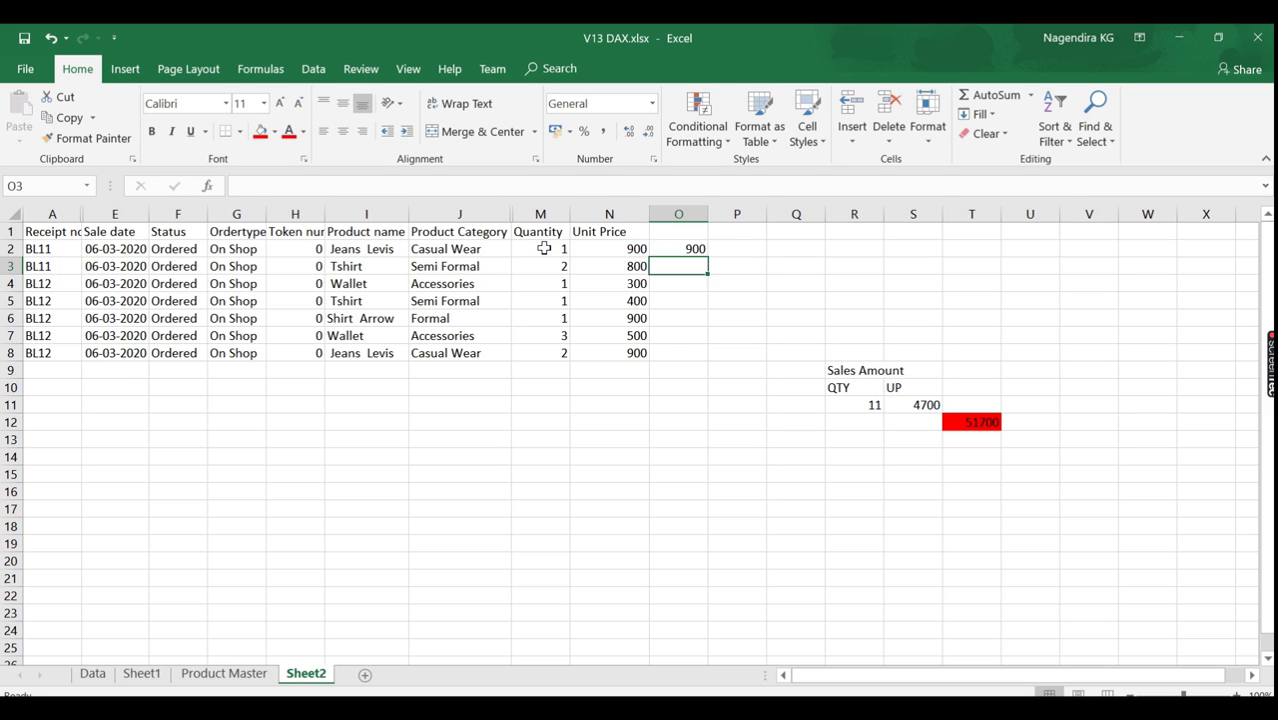
left_click(684, 254)
left_click_drag(708, 257, 710, 362)
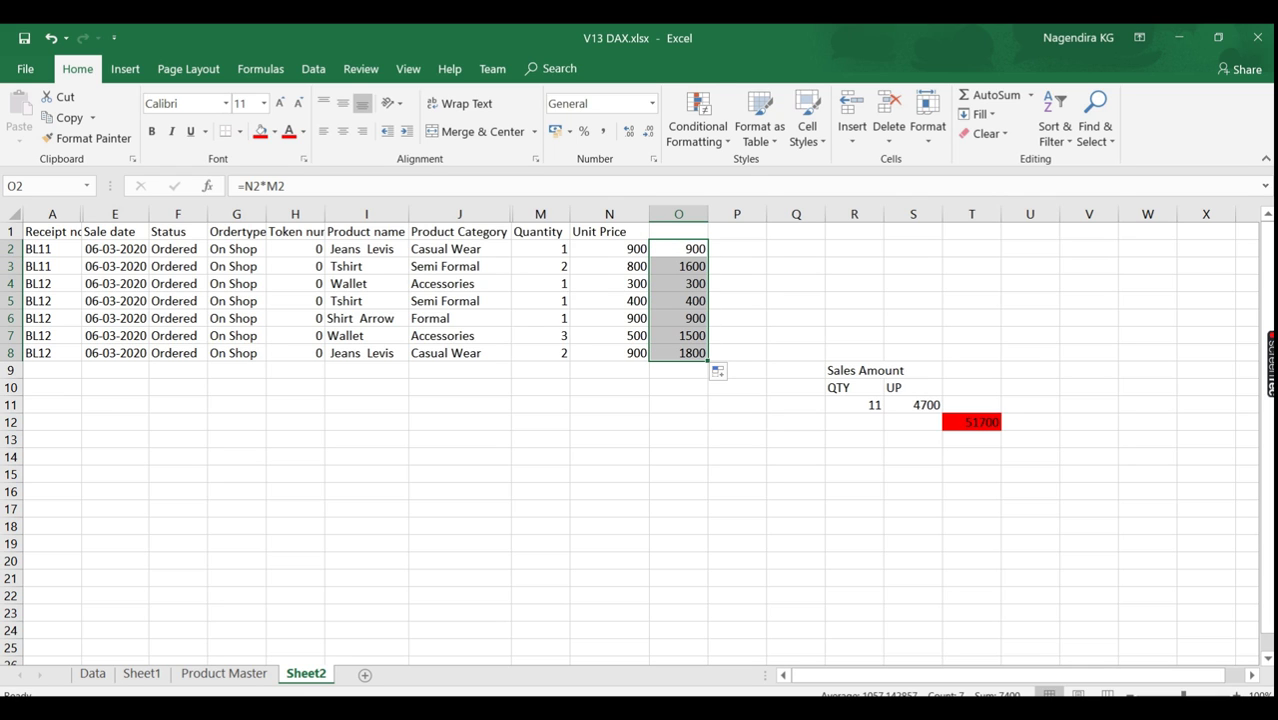
Step: Total the row-wise sales amounts in cell O10 with a SUM over O2:O8
left_click(690, 388)
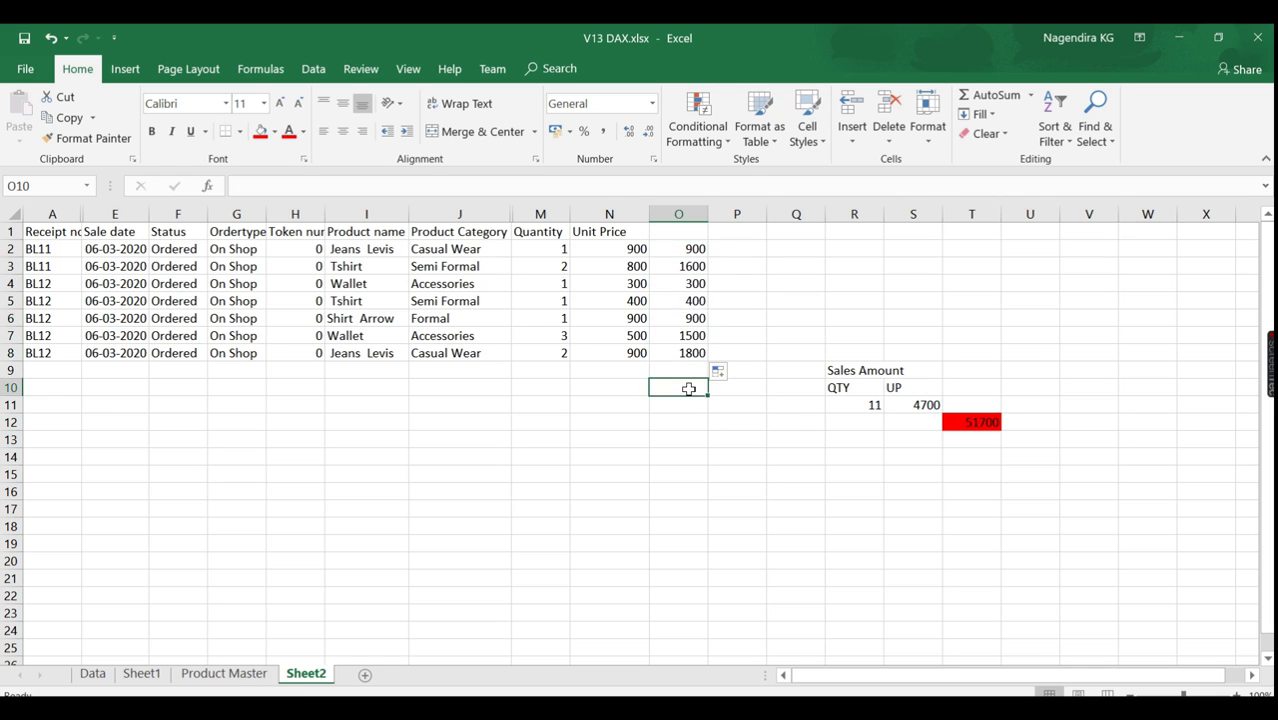
type("=Sum(")
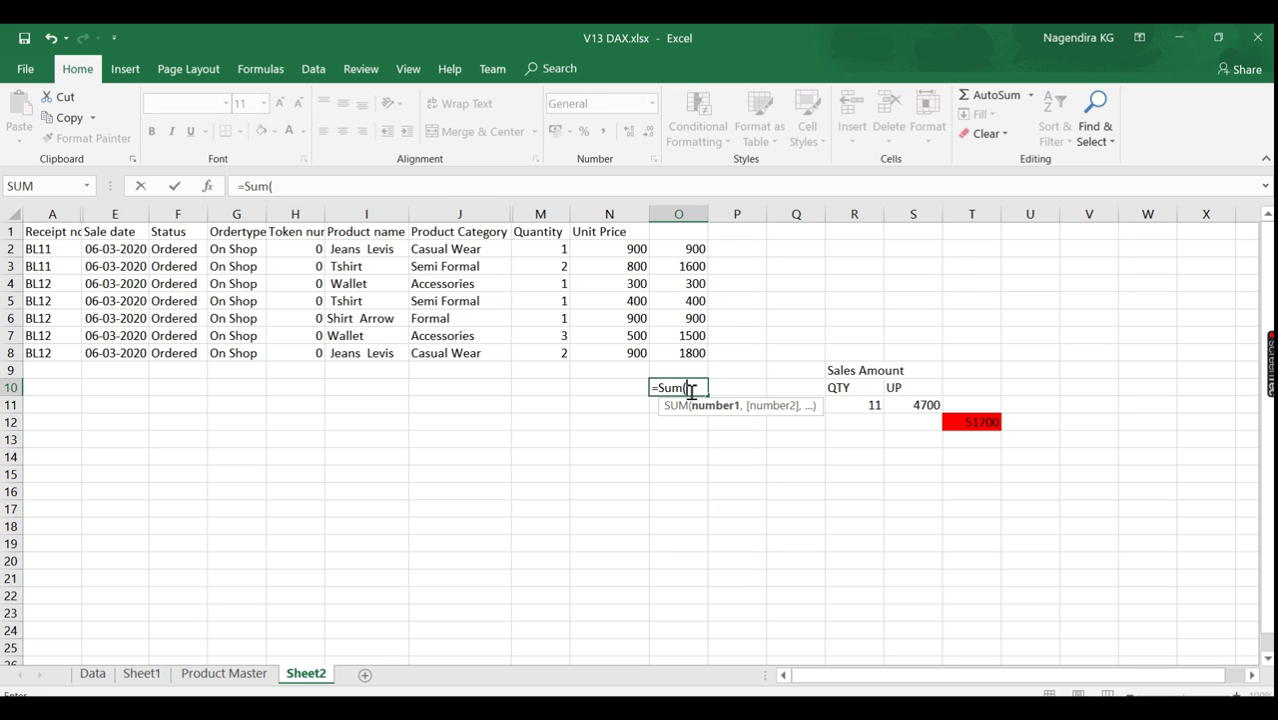
left_click_drag(699, 249, 700, 355)
type(")")
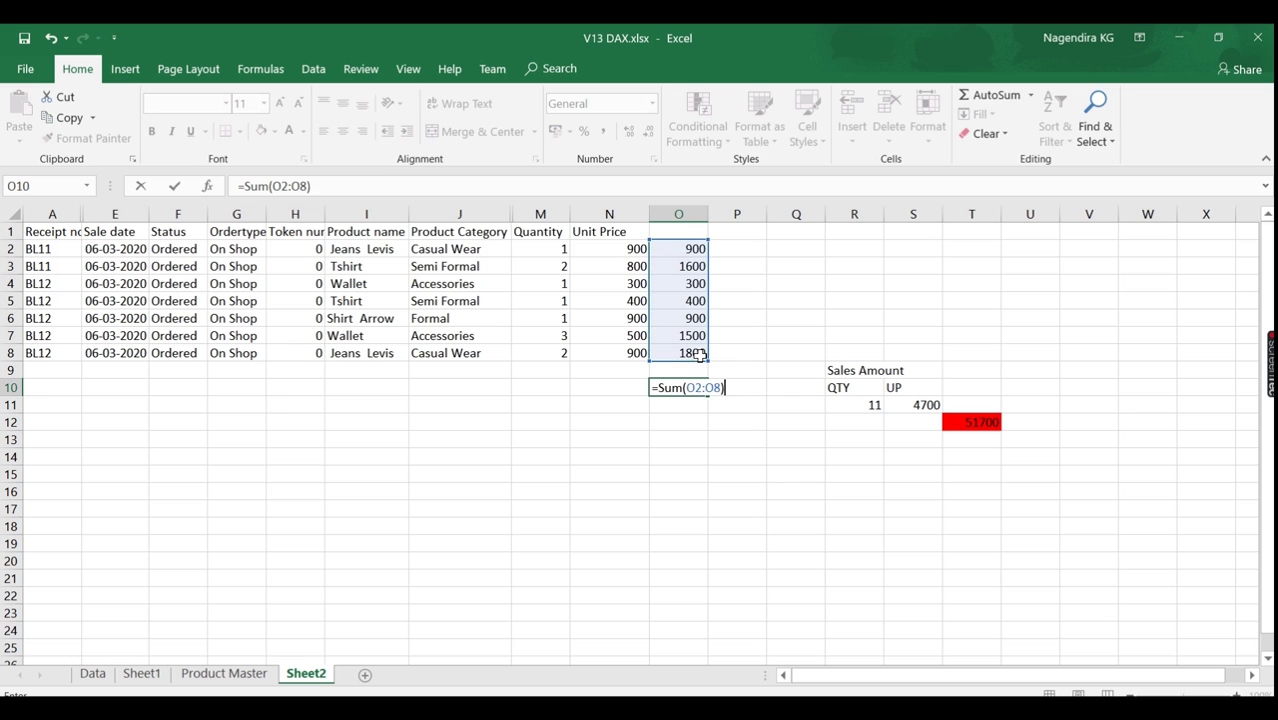
left_click(712, 440)
left_click(700, 394)
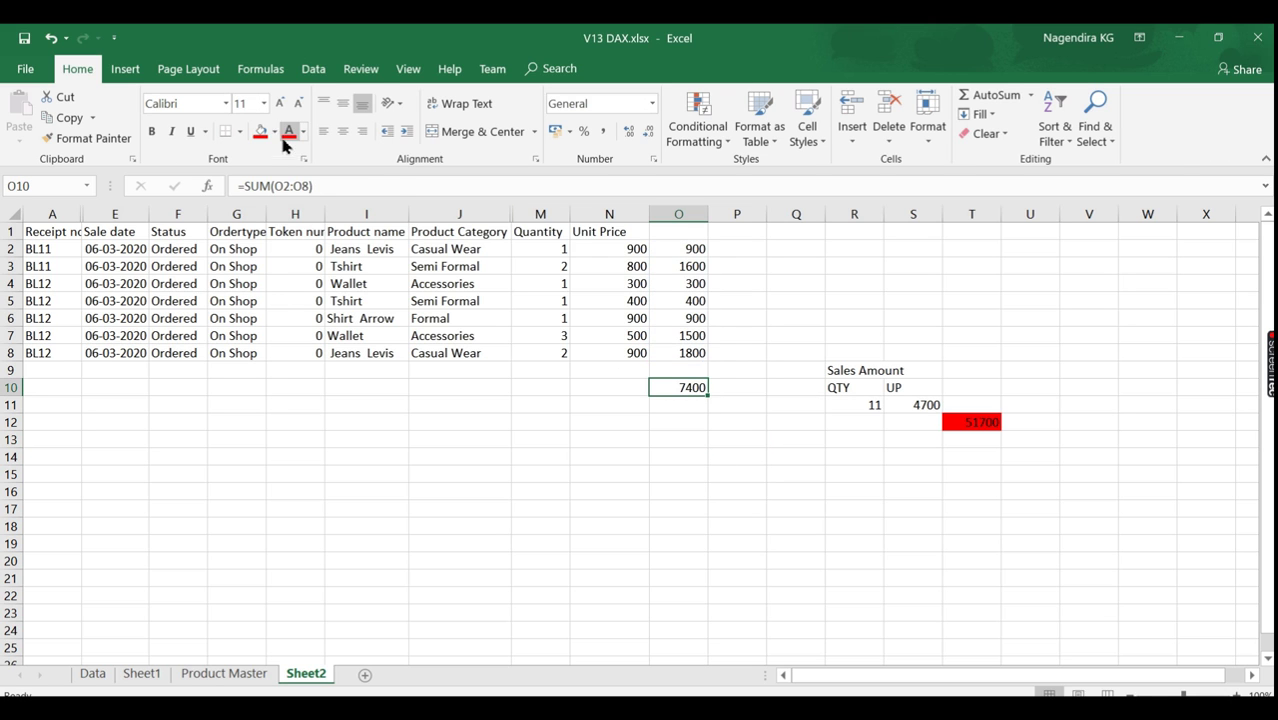
Step: Fill the row-wise sales total in cell O10 with light green
left_click(274, 131)
left_click(391, 226)
left_click(275, 133)
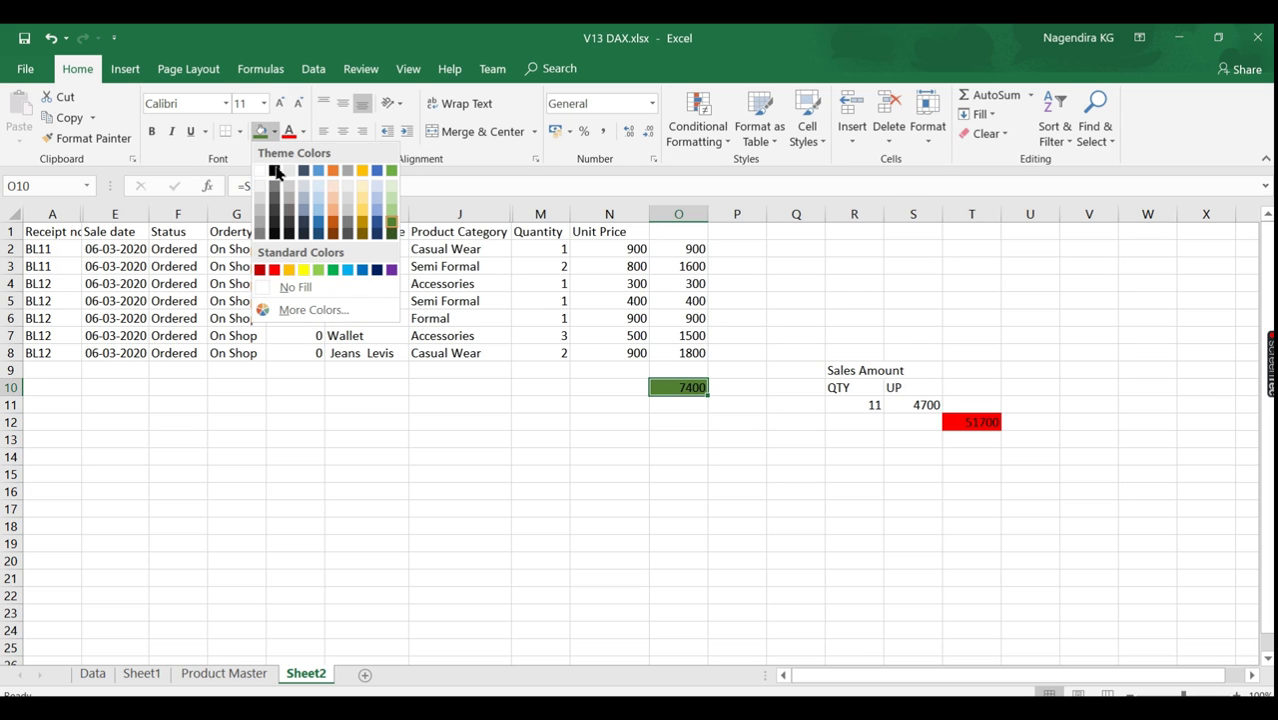
left_click(394, 206)
left_click(704, 441)
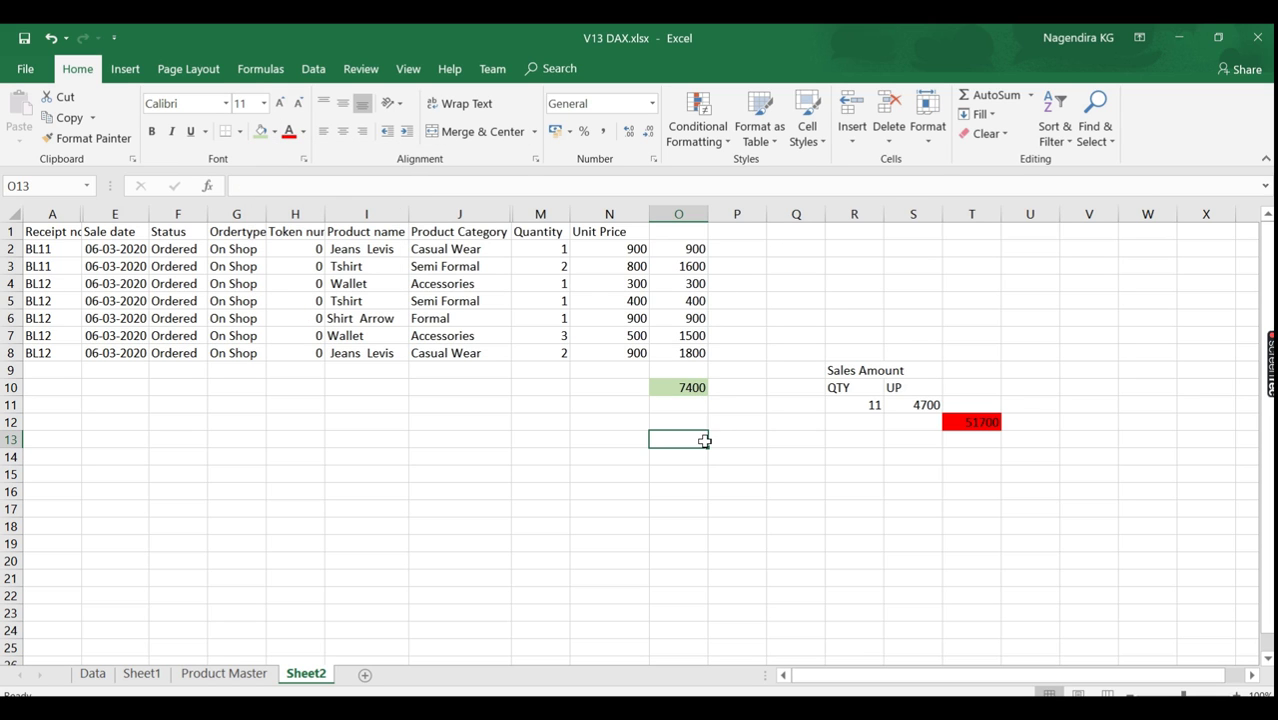
left_click(687, 391)
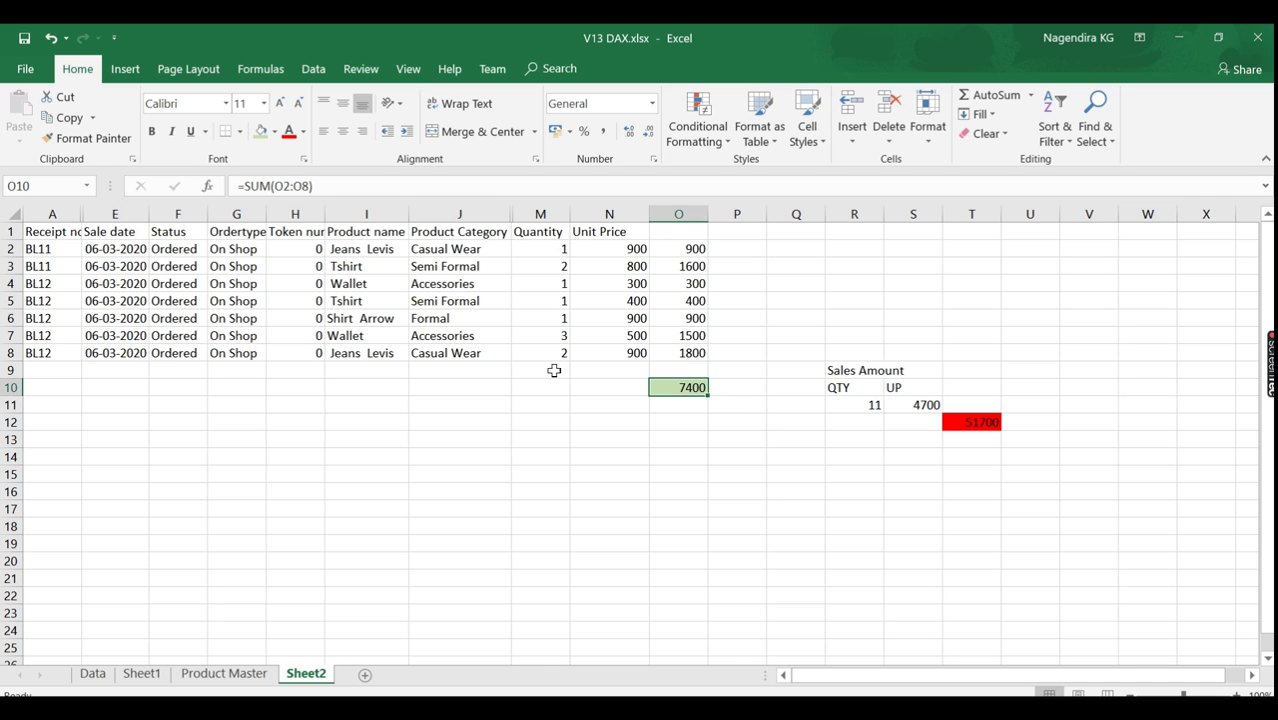
Step: Total the Quantity column in cell Q16 with =SUM(M2:M8) and compare its formula with the one in O10
left_click(789, 491)
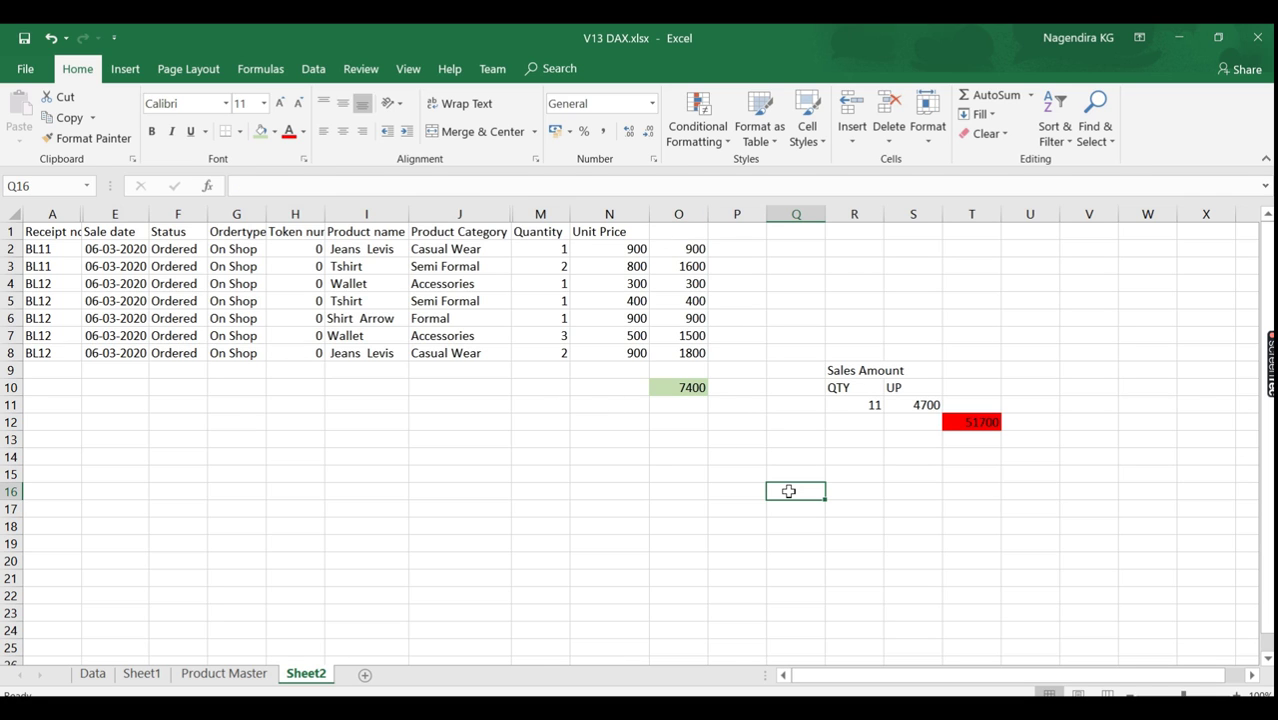
type("=Sum")
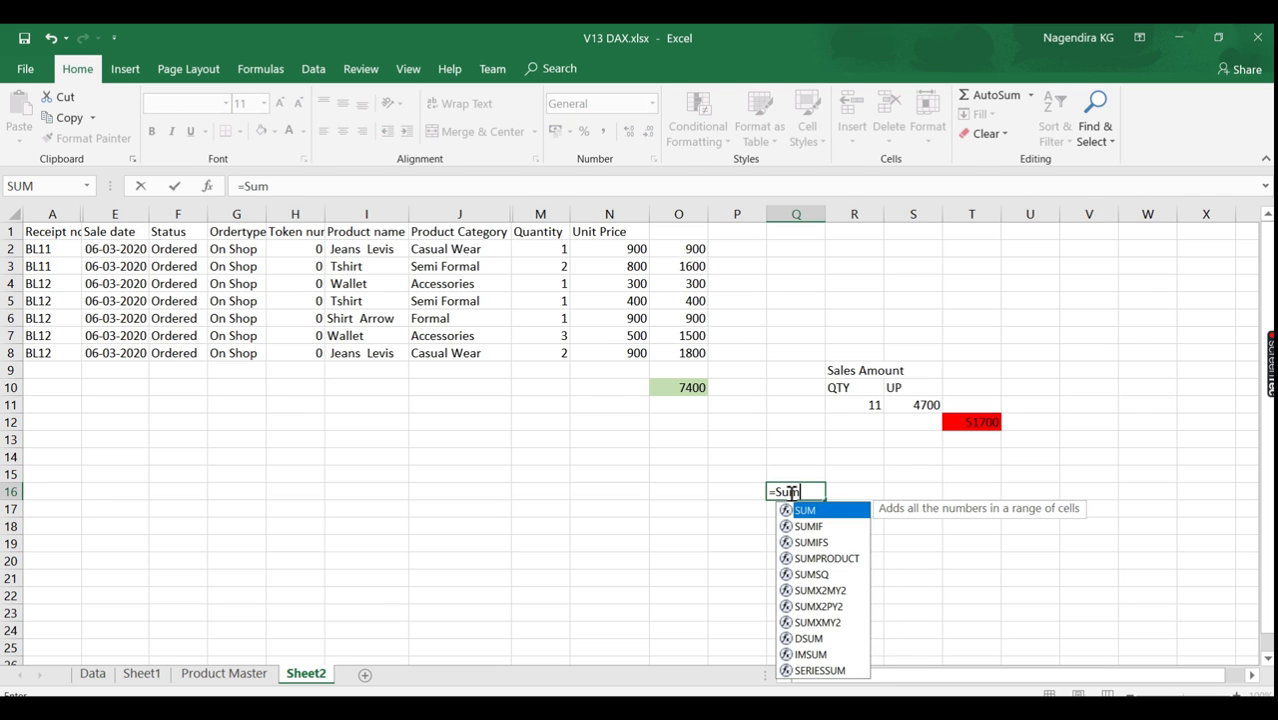
type("(")
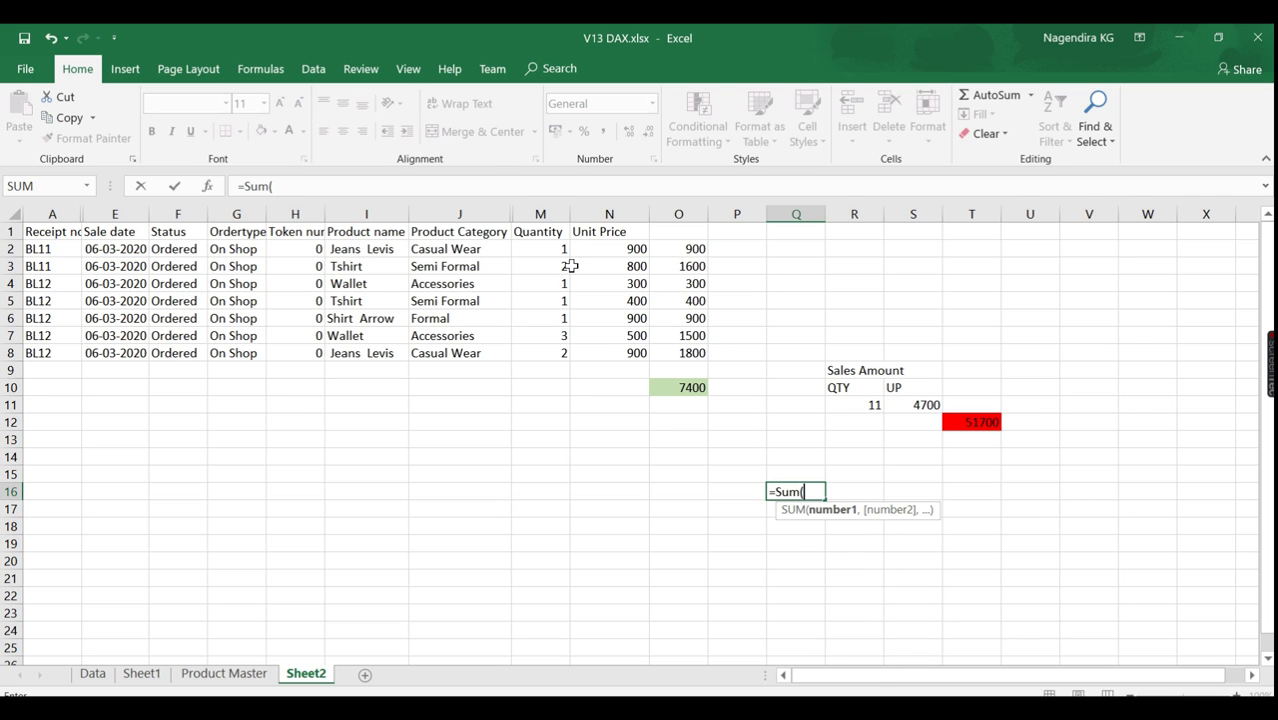
left_click_drag(563, 249, 557, 351)
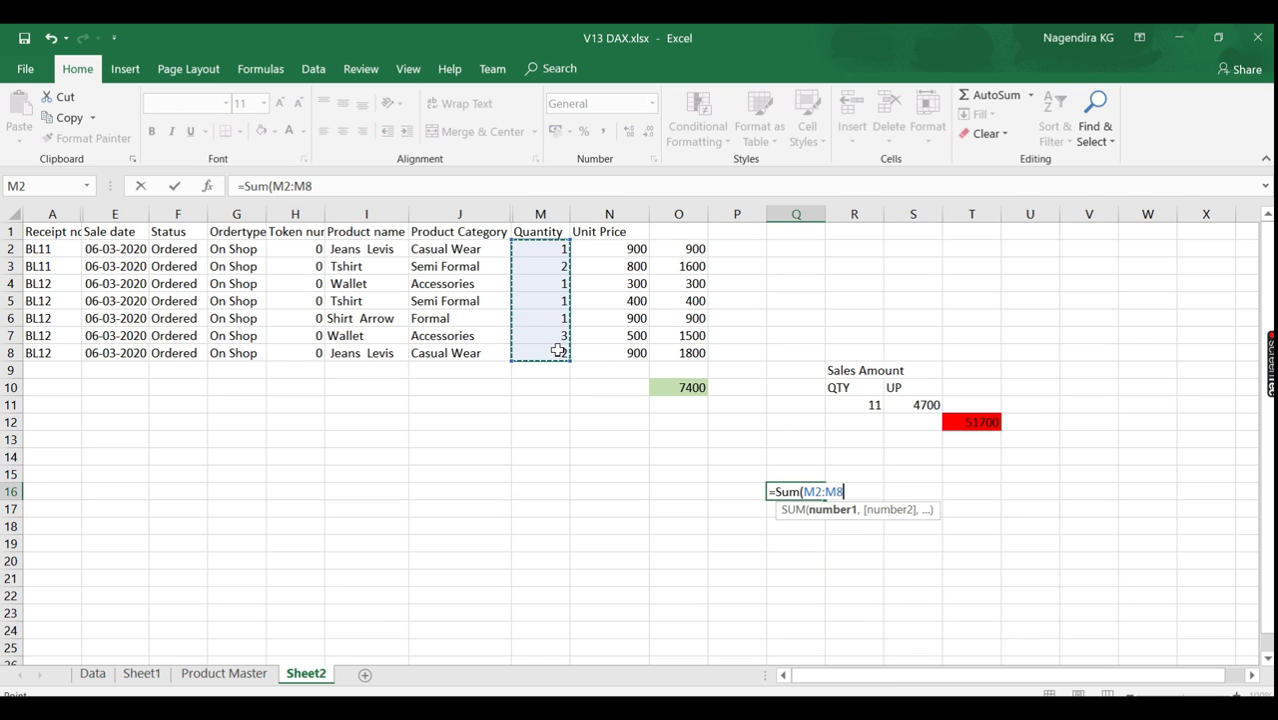
type(")")
key("Return")
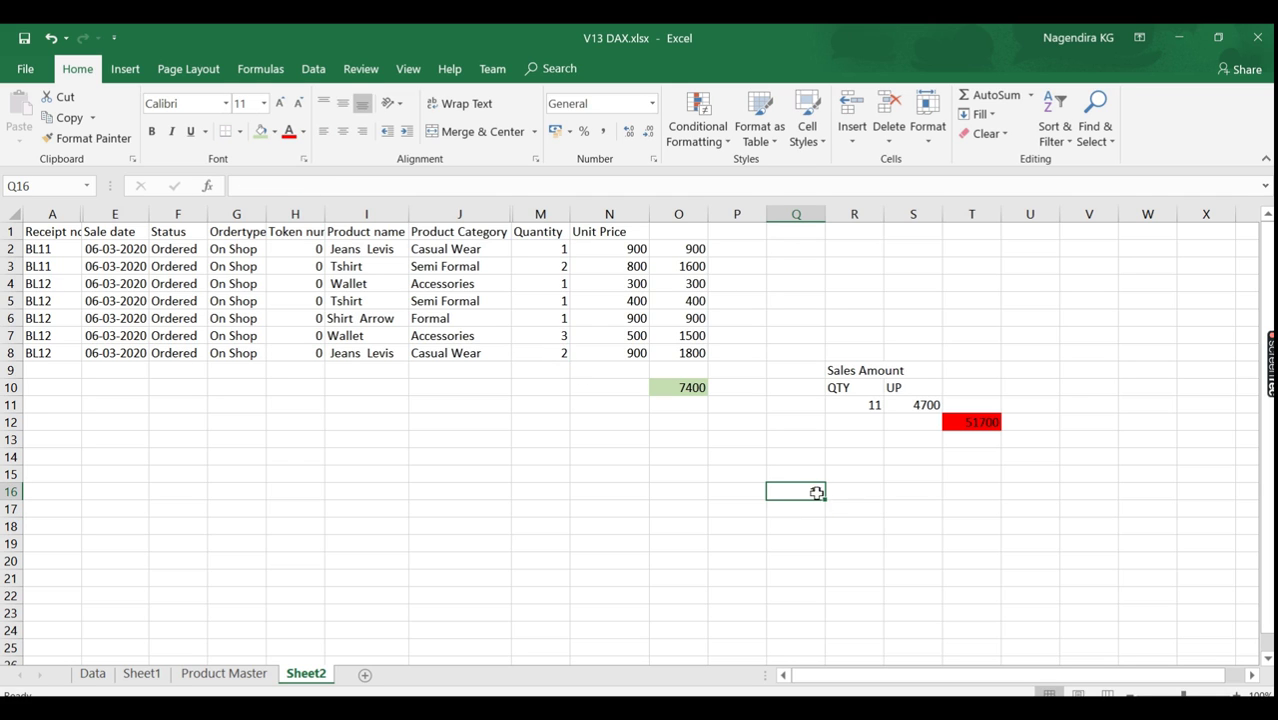
left_click(817, 492)
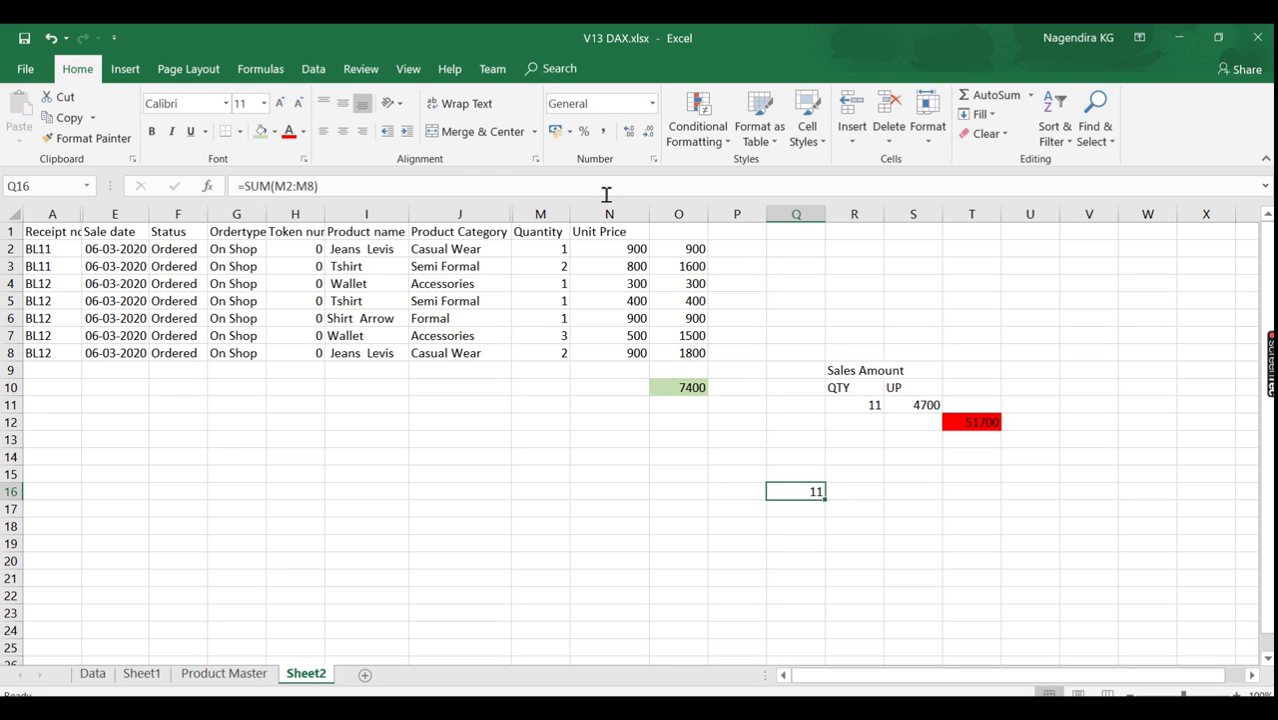
left_click(679, 388)
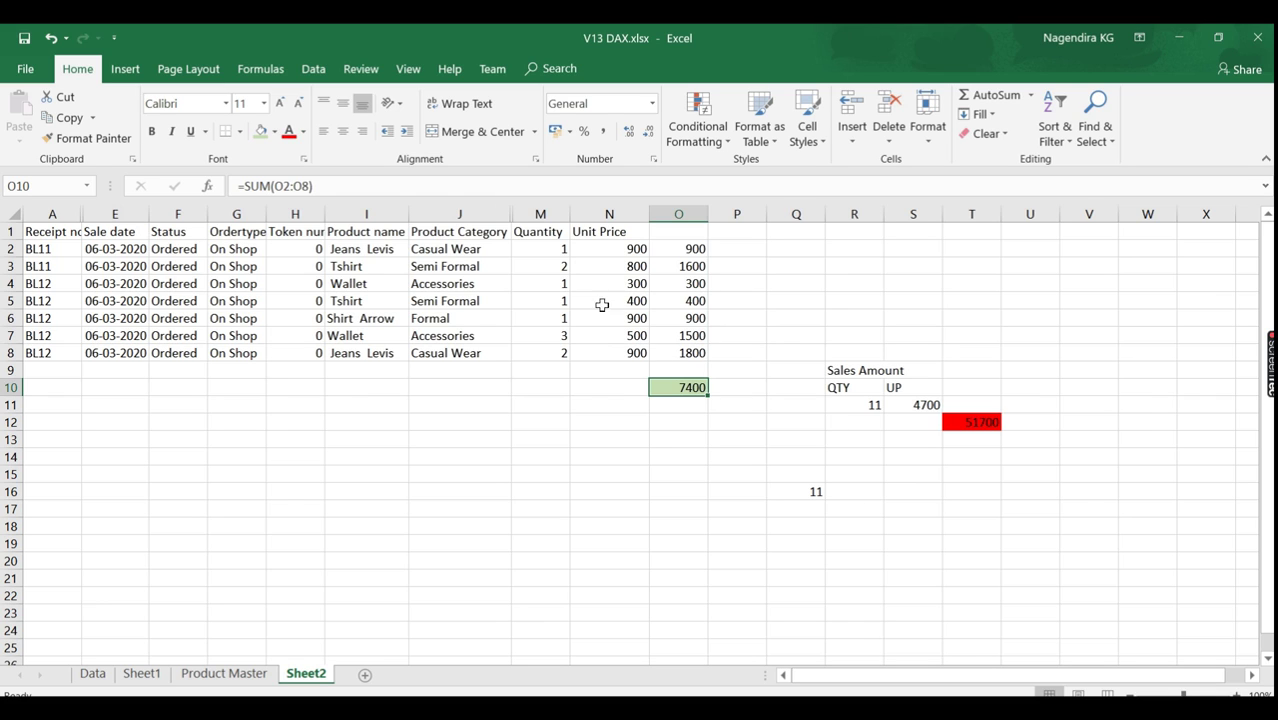
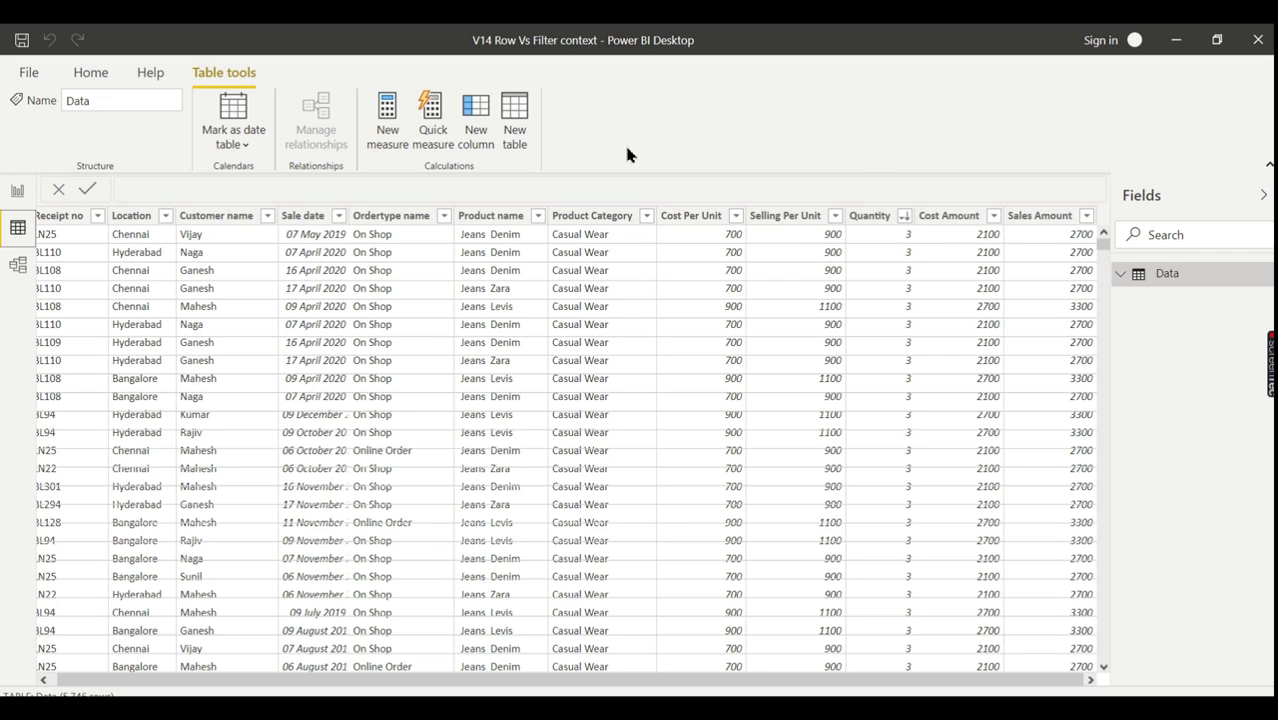
Step: In Power BI Desktop, go to the report view and create a measure named "Sales Amt Total" in the Data table
left_click(20, 278)
left_click(20, 196)
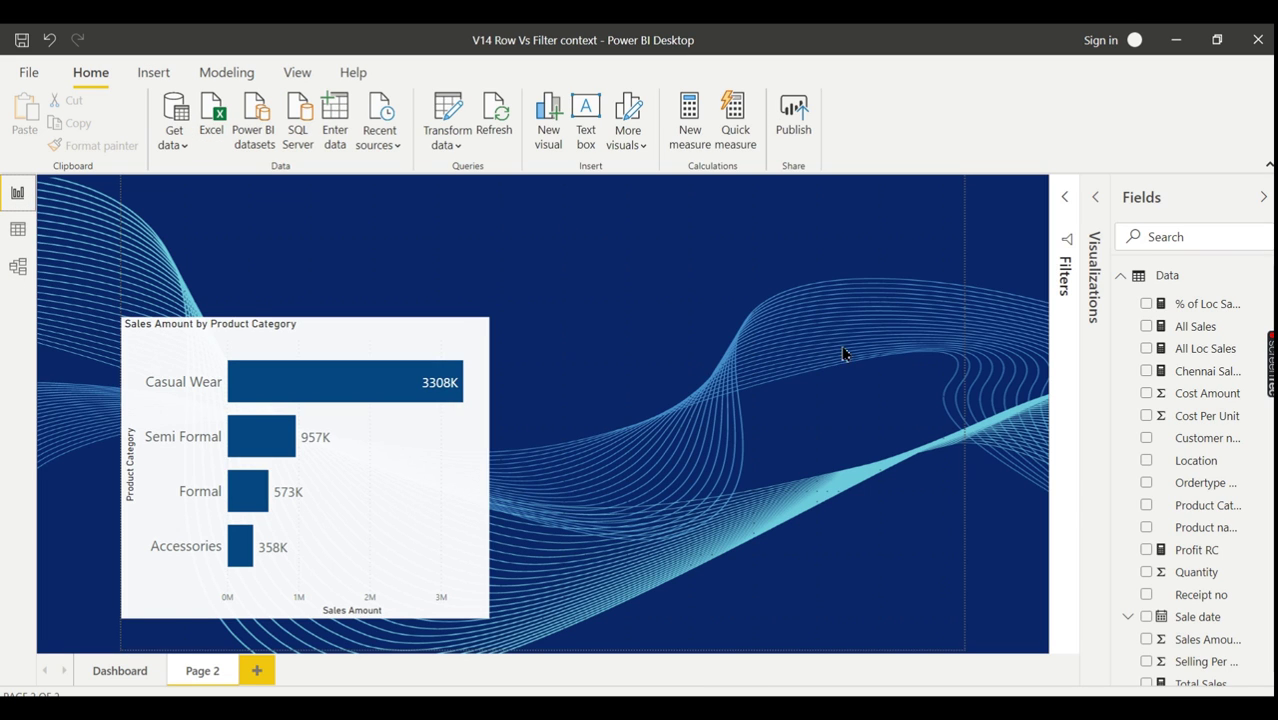
left_click(1261, 278)
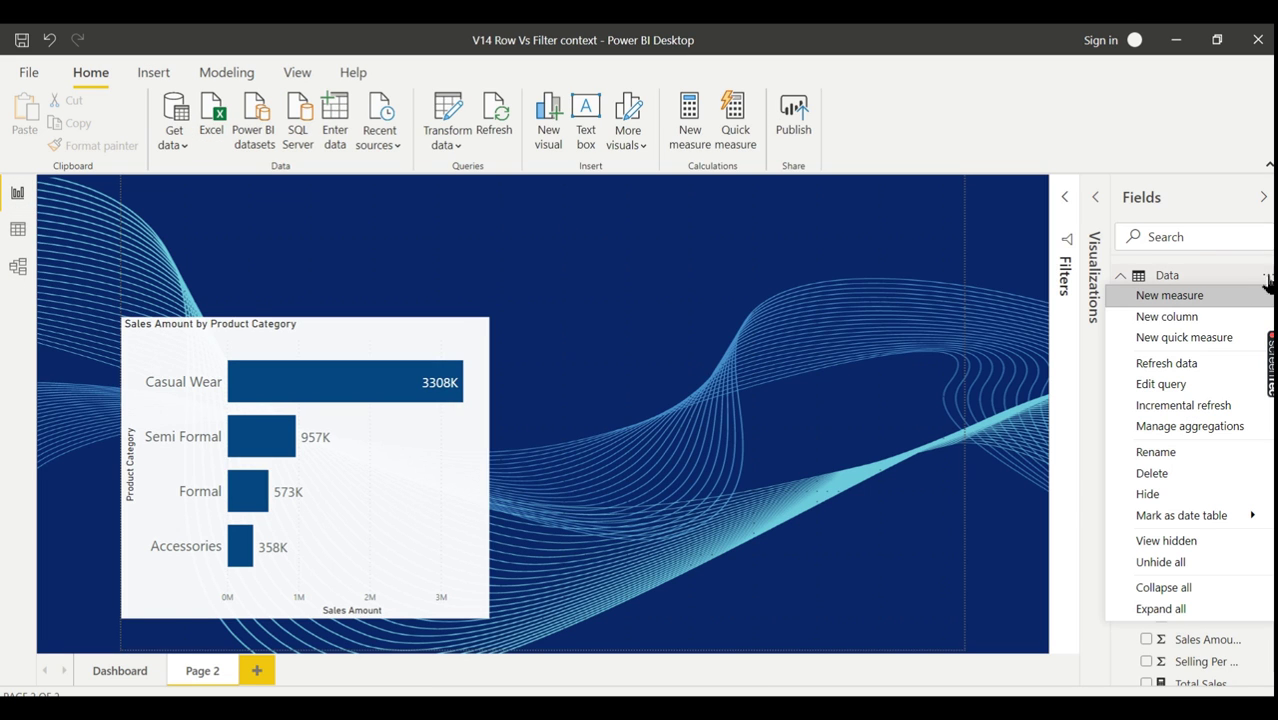
left_click(1180, 296)
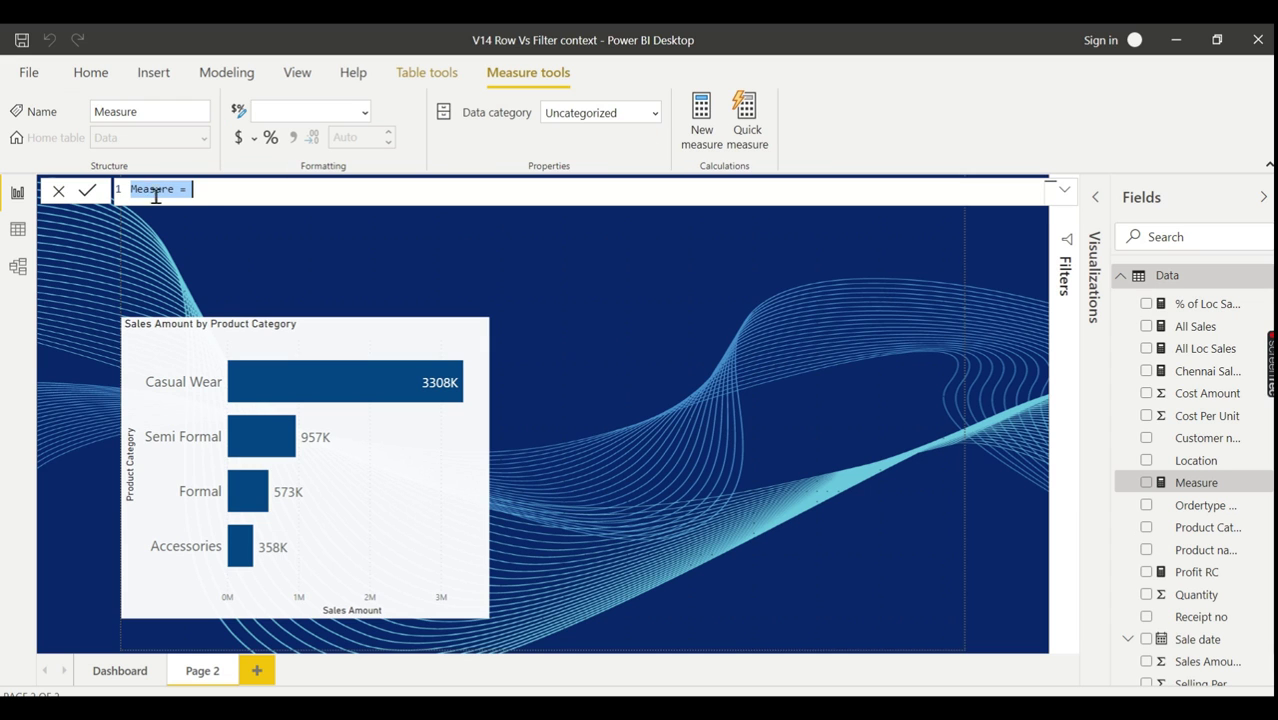
type("Sale")
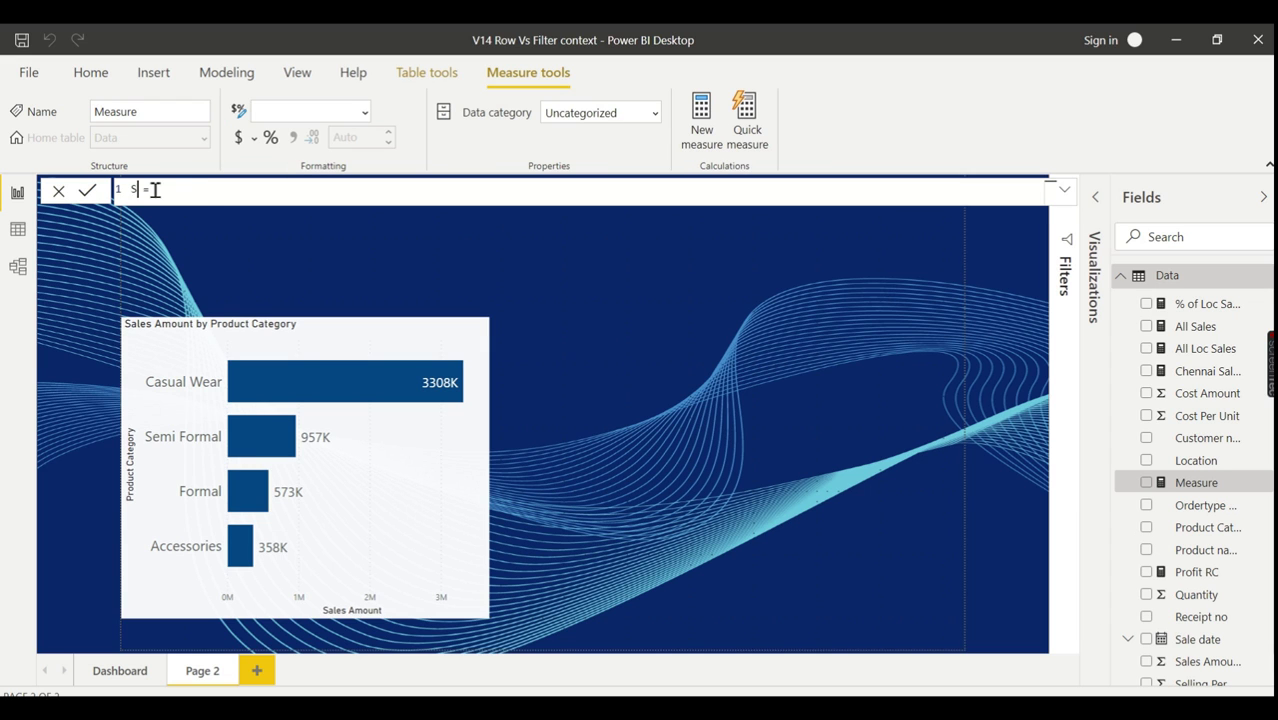
type("s Amt Total =  ")
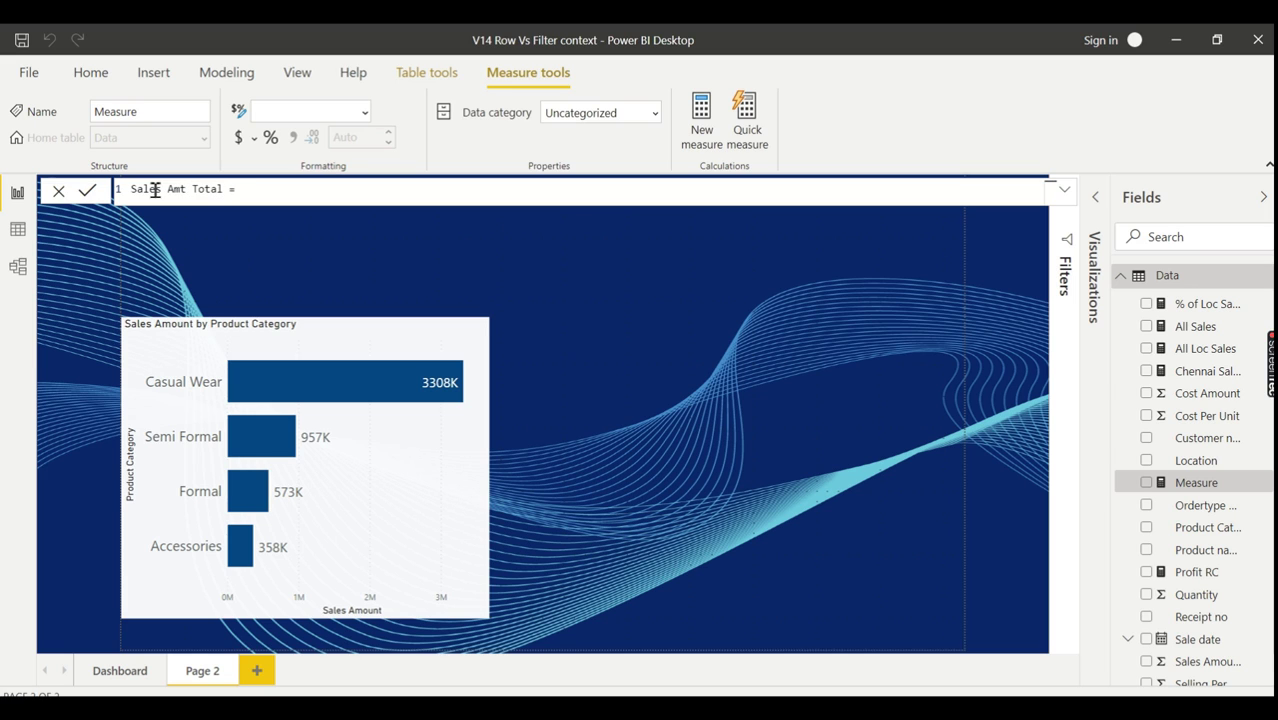
Step: Begin the measure's formula with Sumx, using the Data table as its first argument
type("Sum")
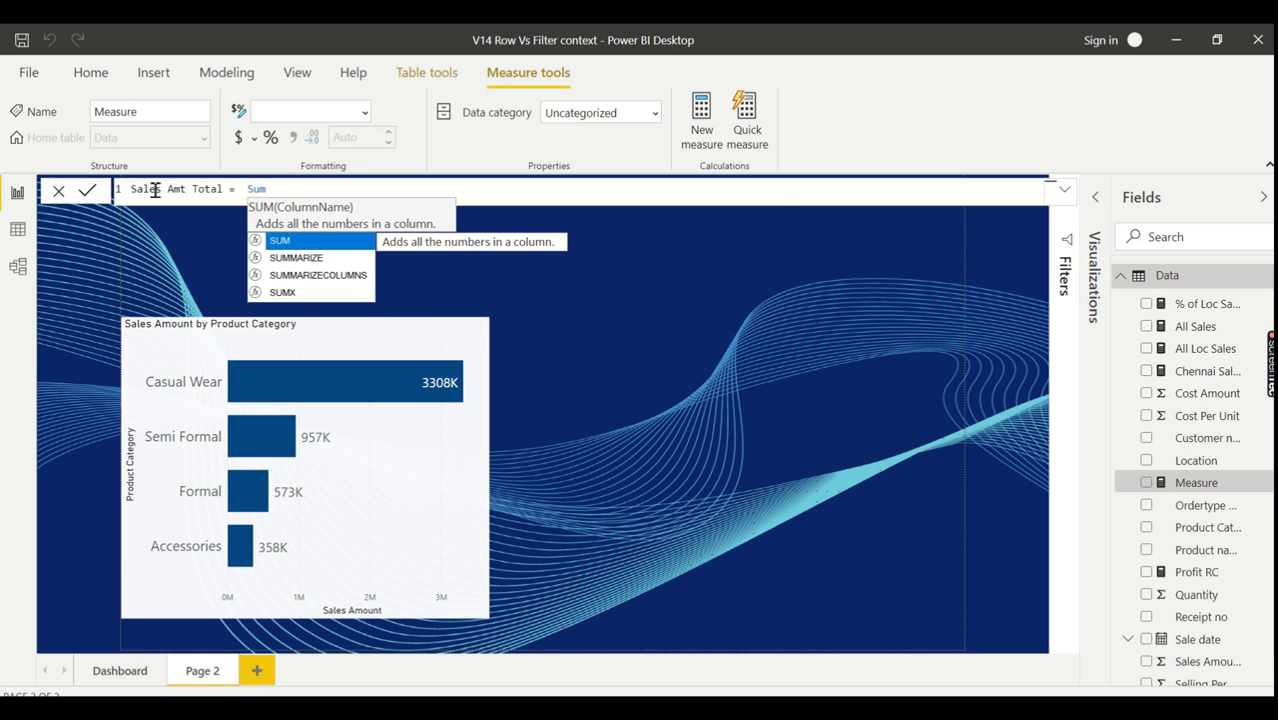
type("x(")
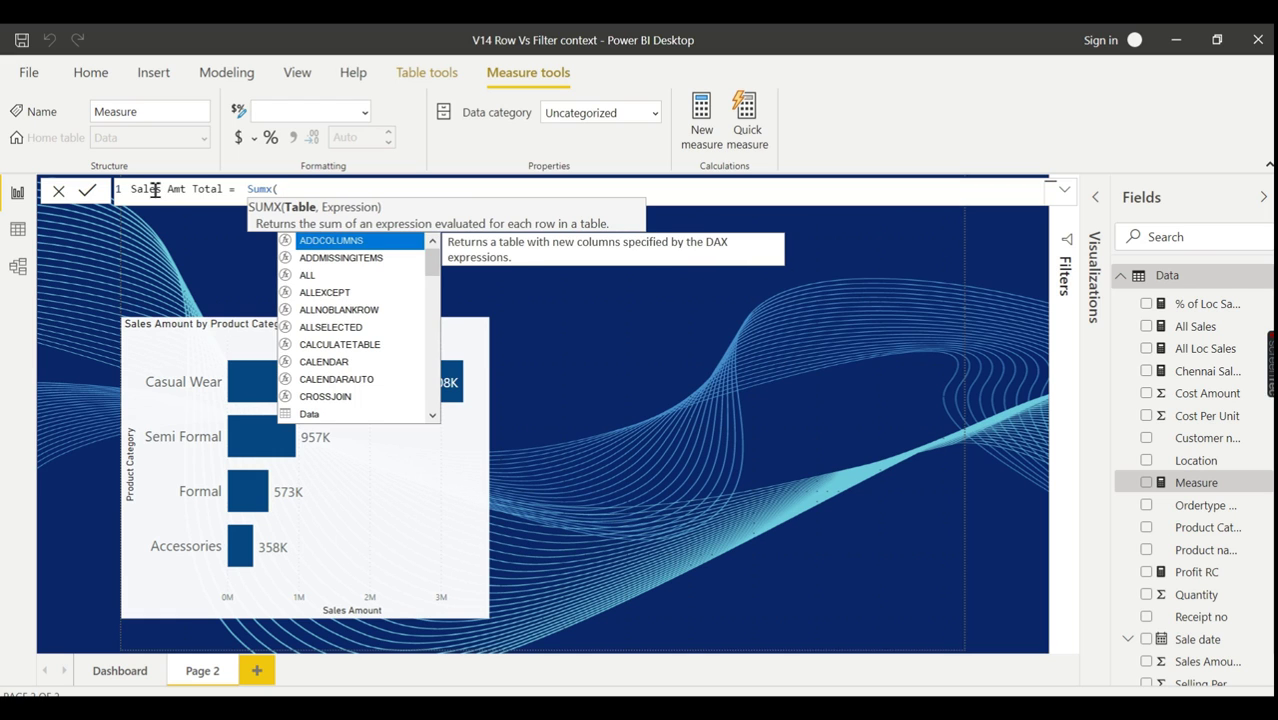
type("Date")
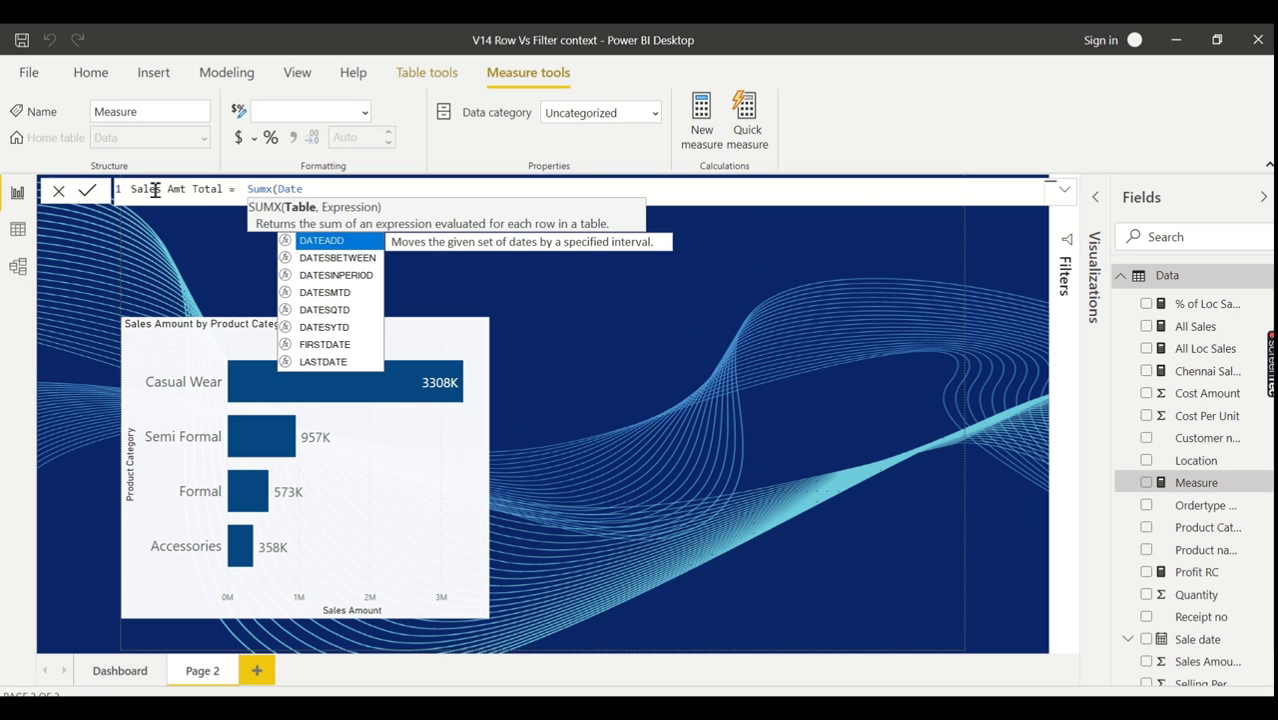
key("BackSpace")
type("a")
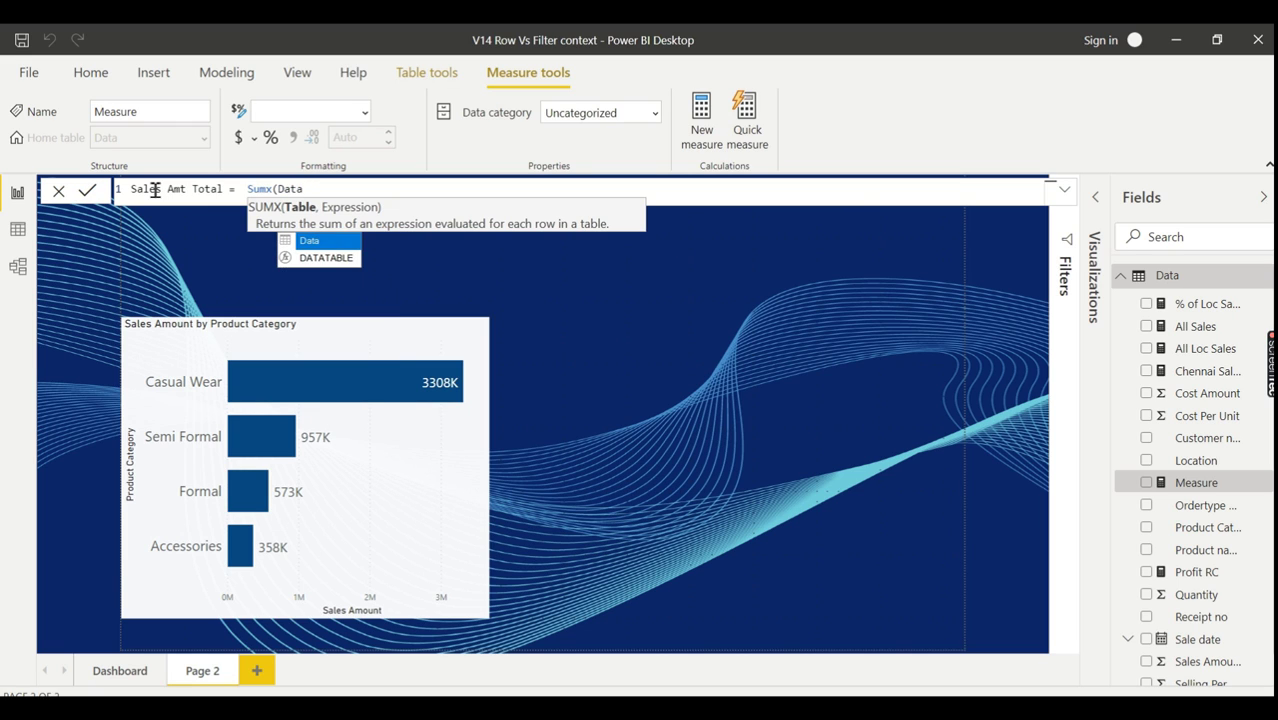
type(", ")
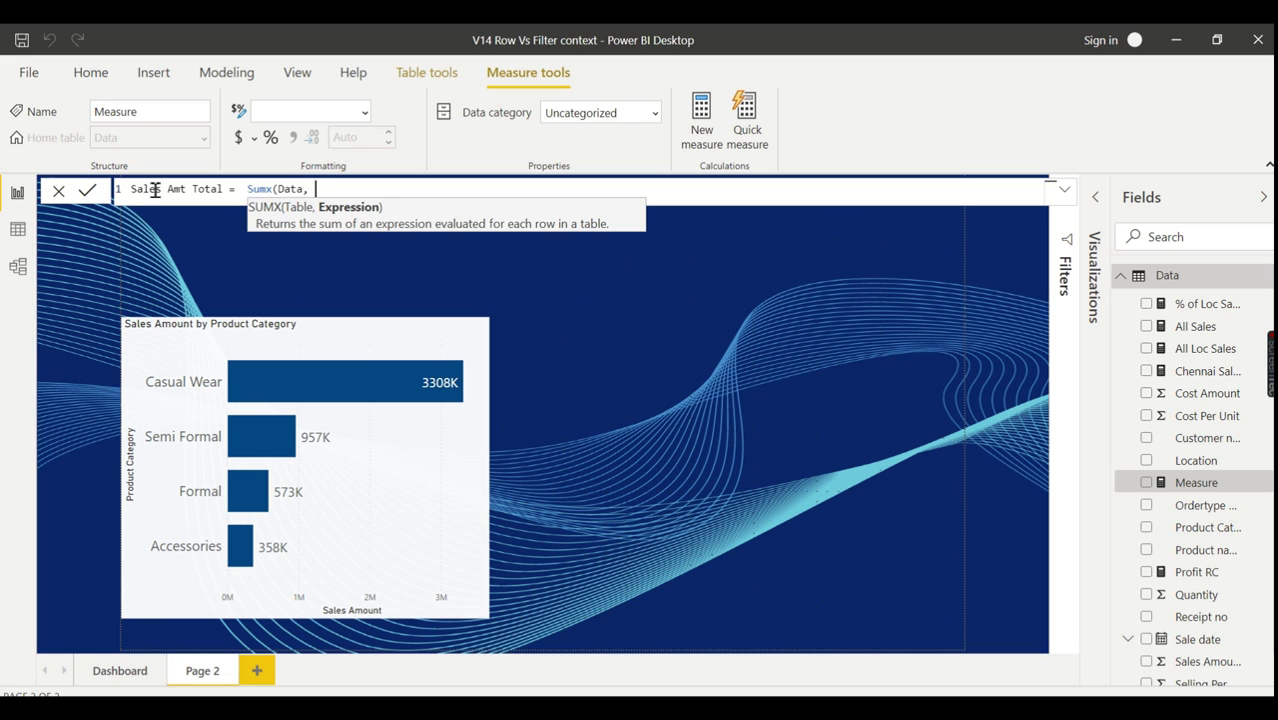
type("Q")
key("BackSpace")
type("Qt")
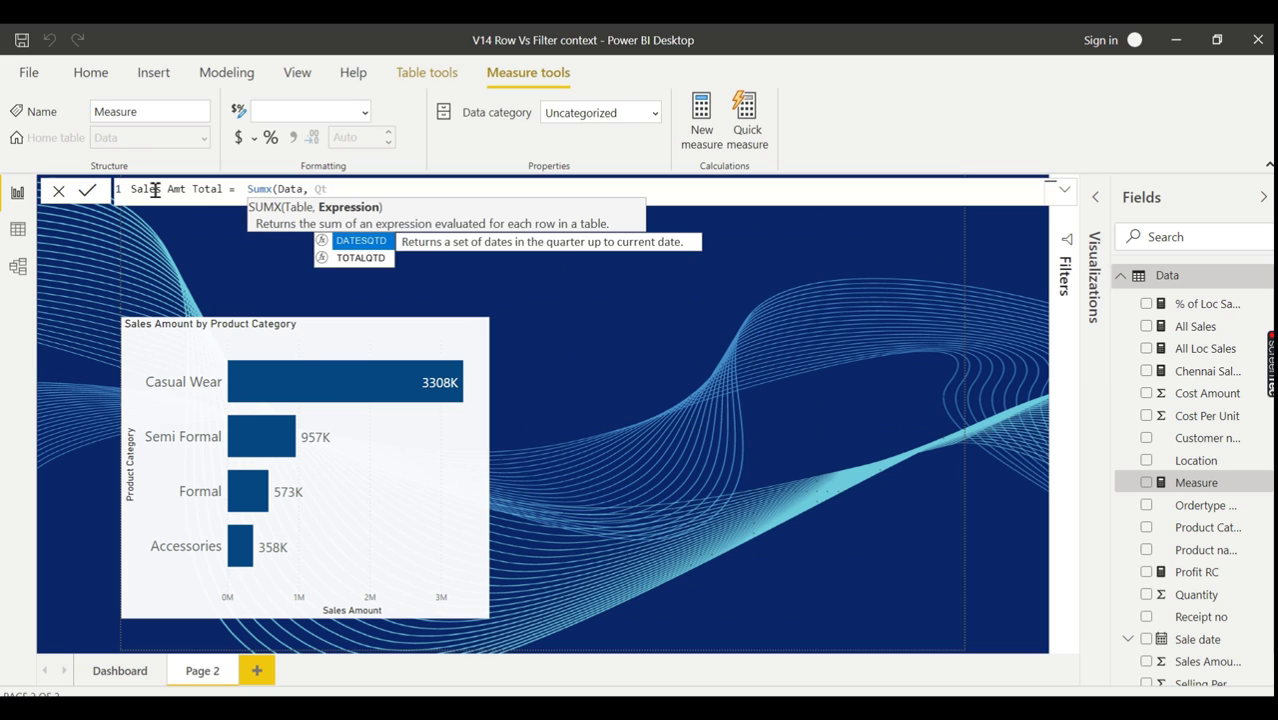
key("BackSpace")
key("BackSpace")
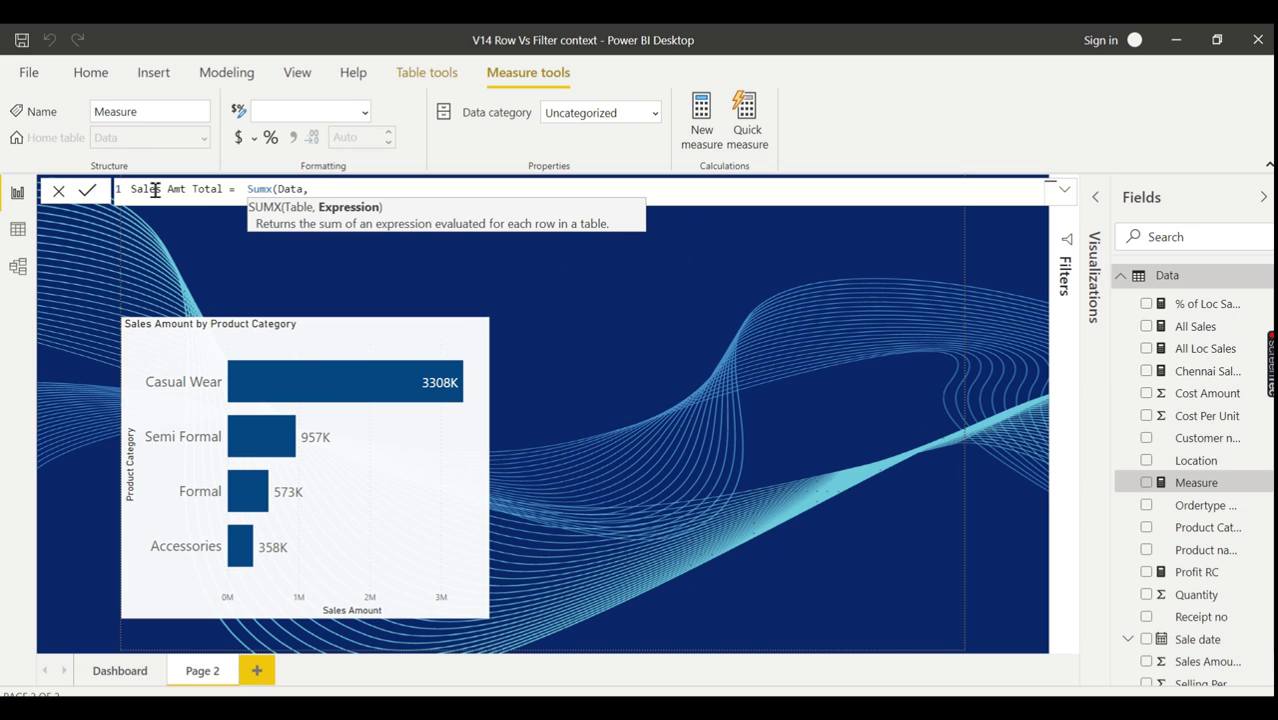
type("Qt")
key("BackSpace")
key("BackSpace")
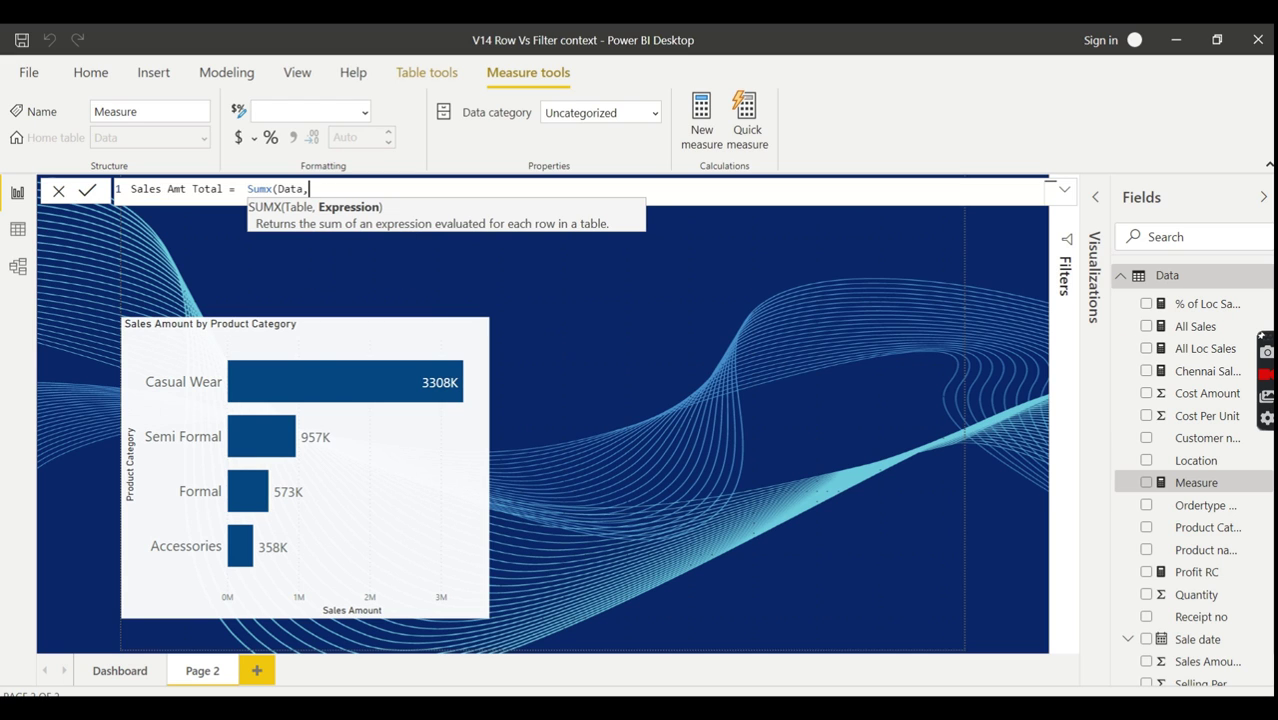
key("Escape")
key("Return")
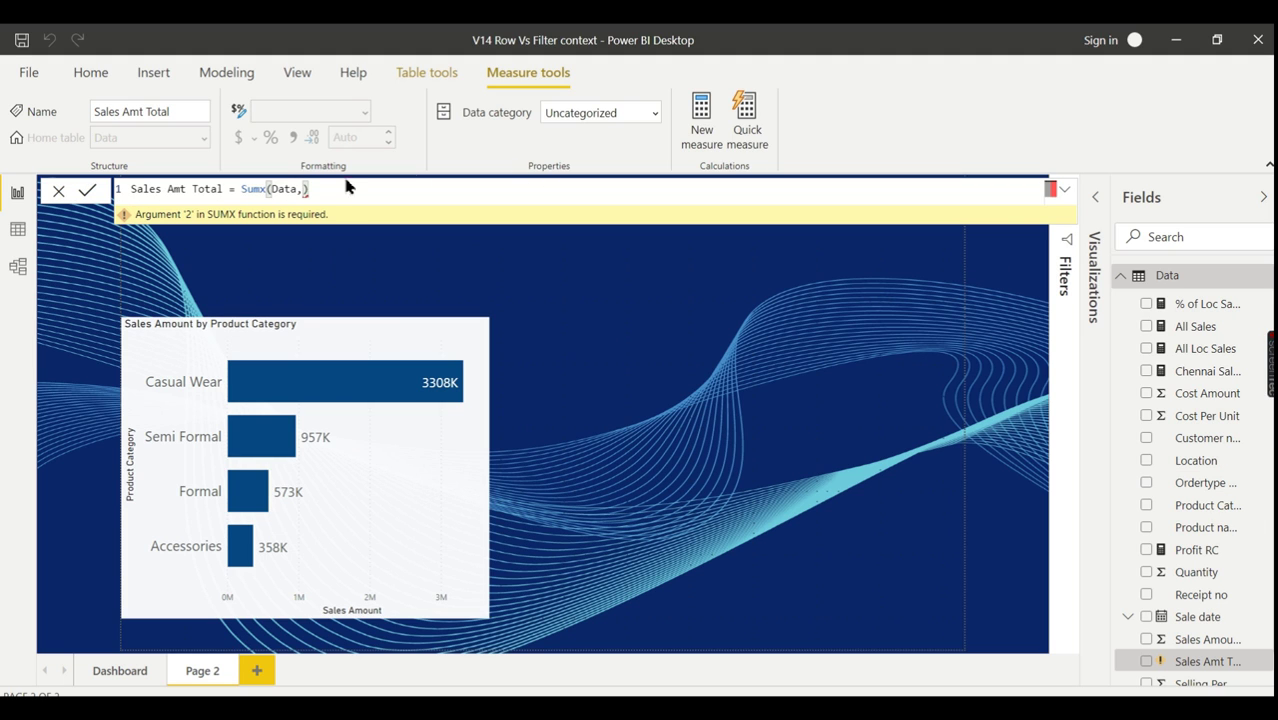
key("BackSpace")
key("BackSpace")
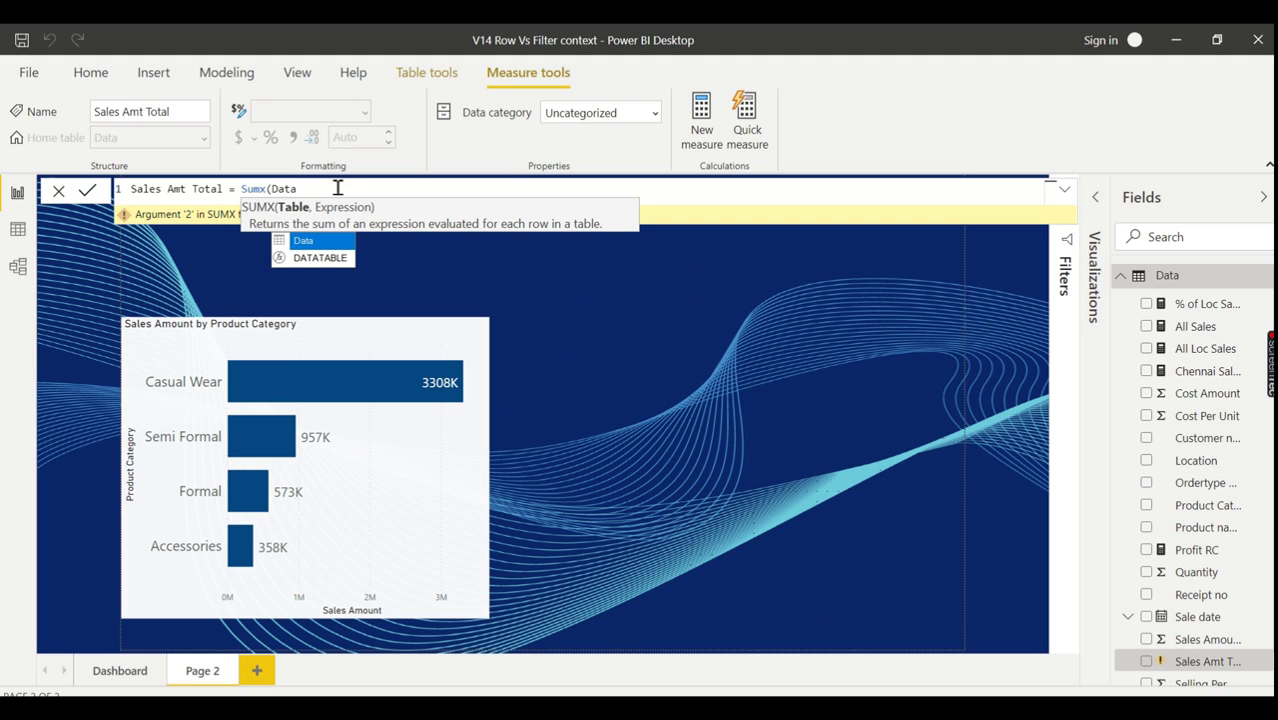
Step: Complete the Sumx expression with Data[Quantity] * Data[Selling Per Unit] and commit the measure
type(", Data")
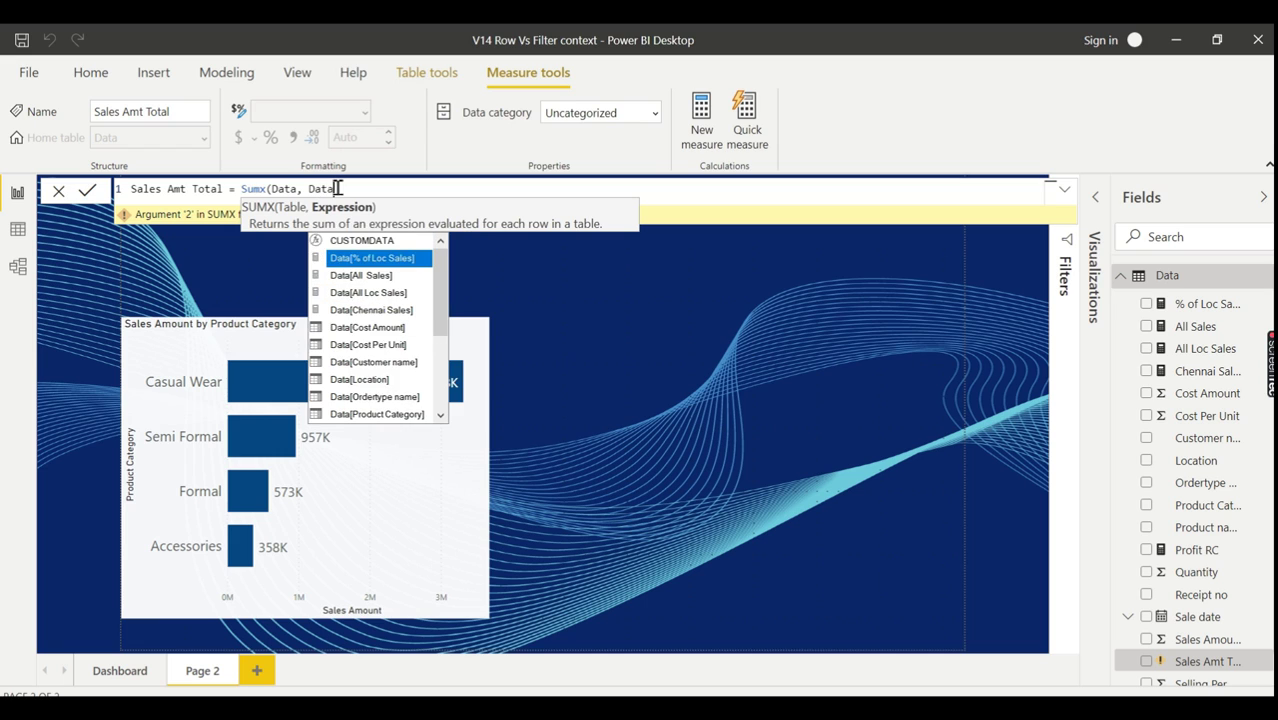
type("[Q")
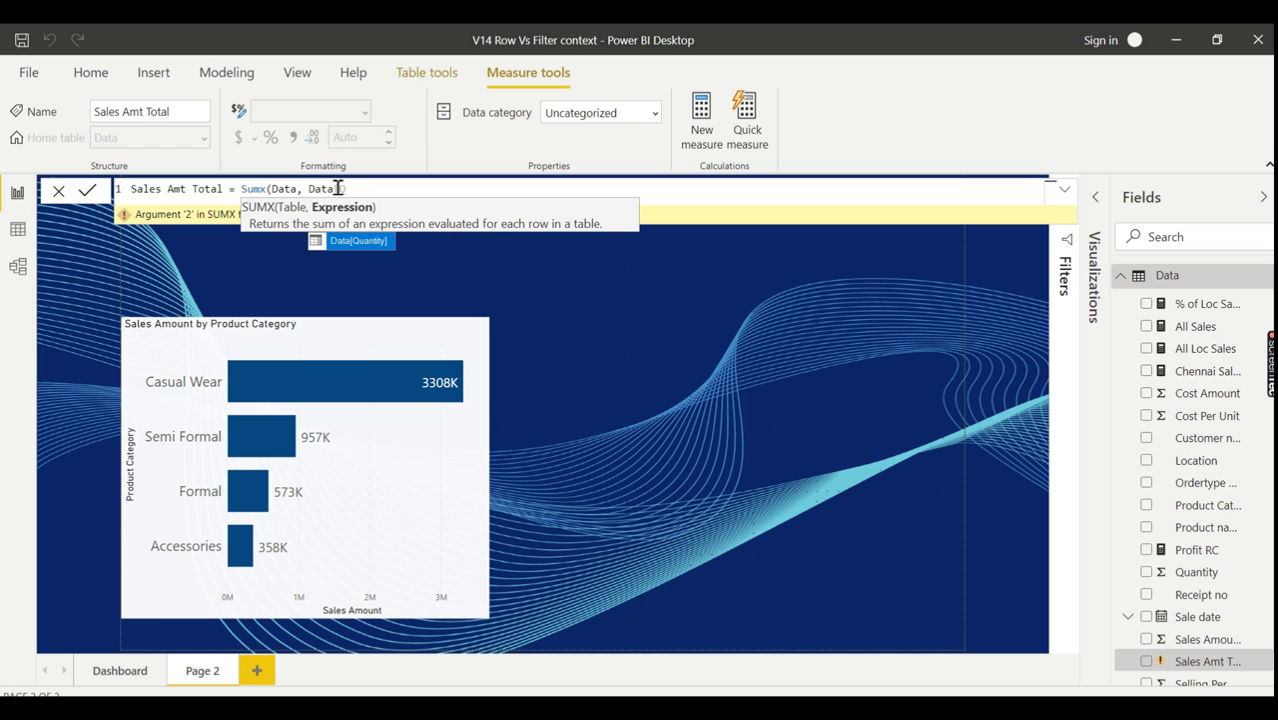
key("Tab")
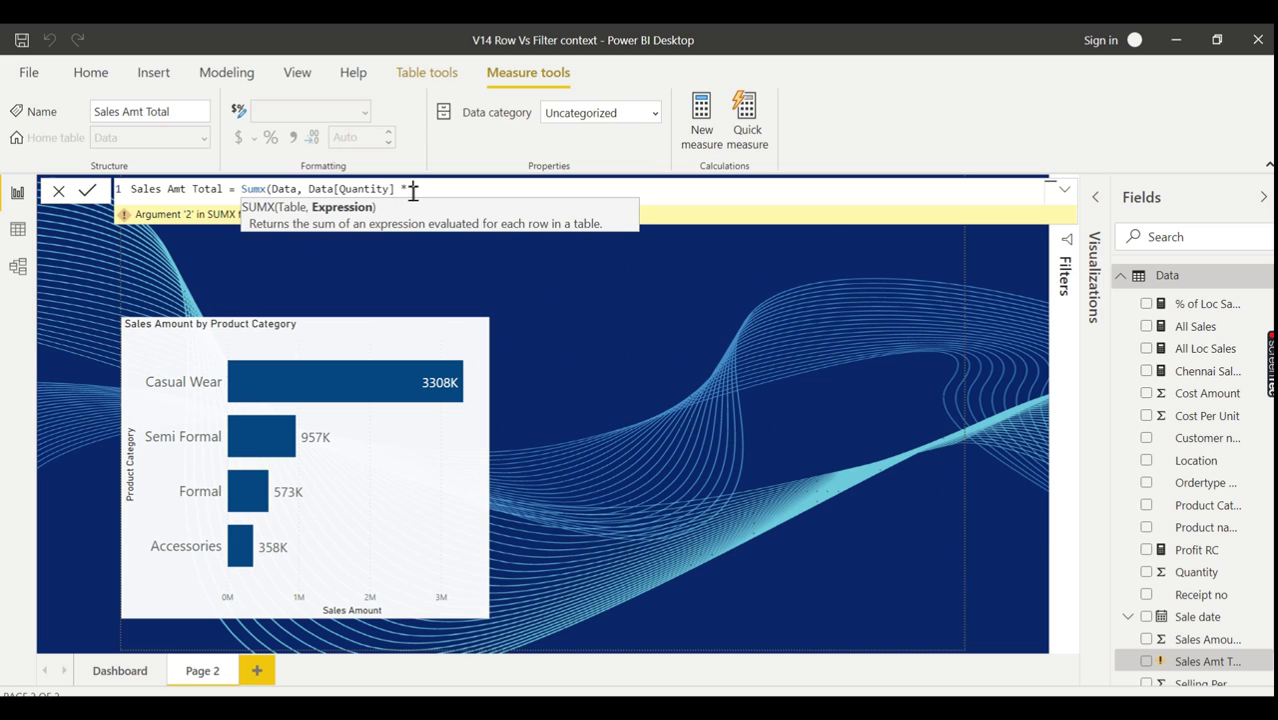
type("* u")
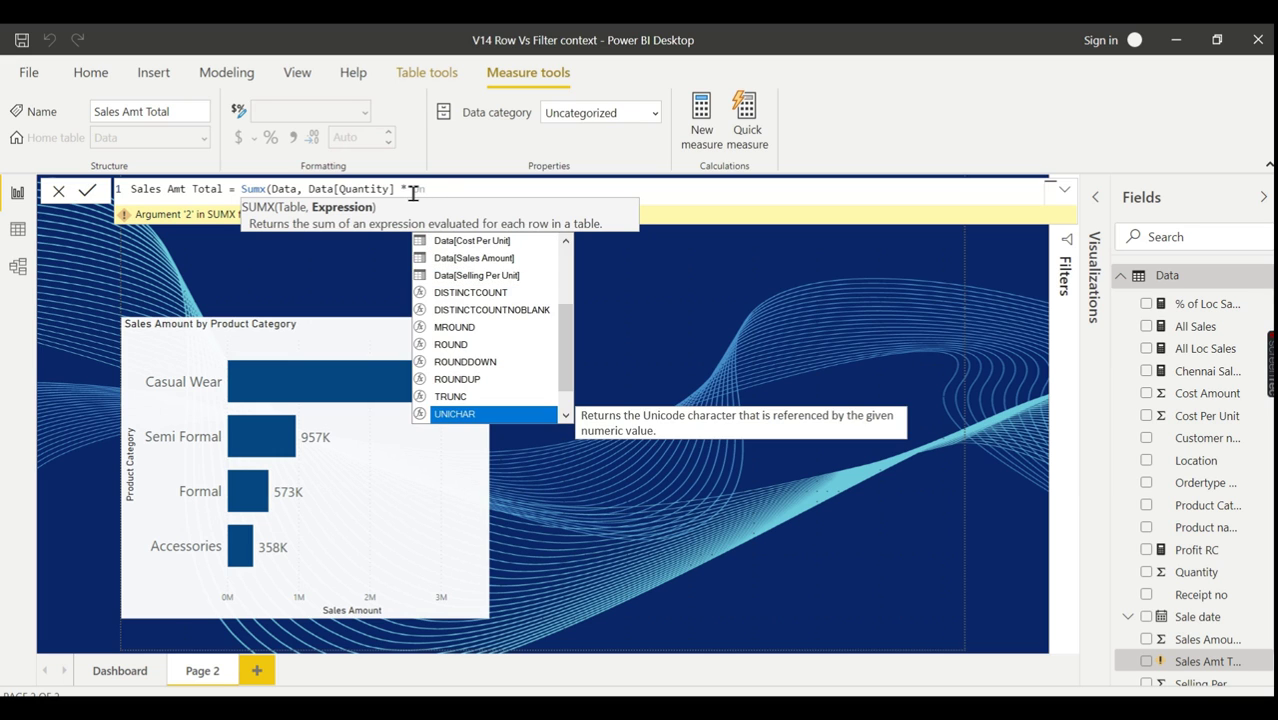
type("nit")
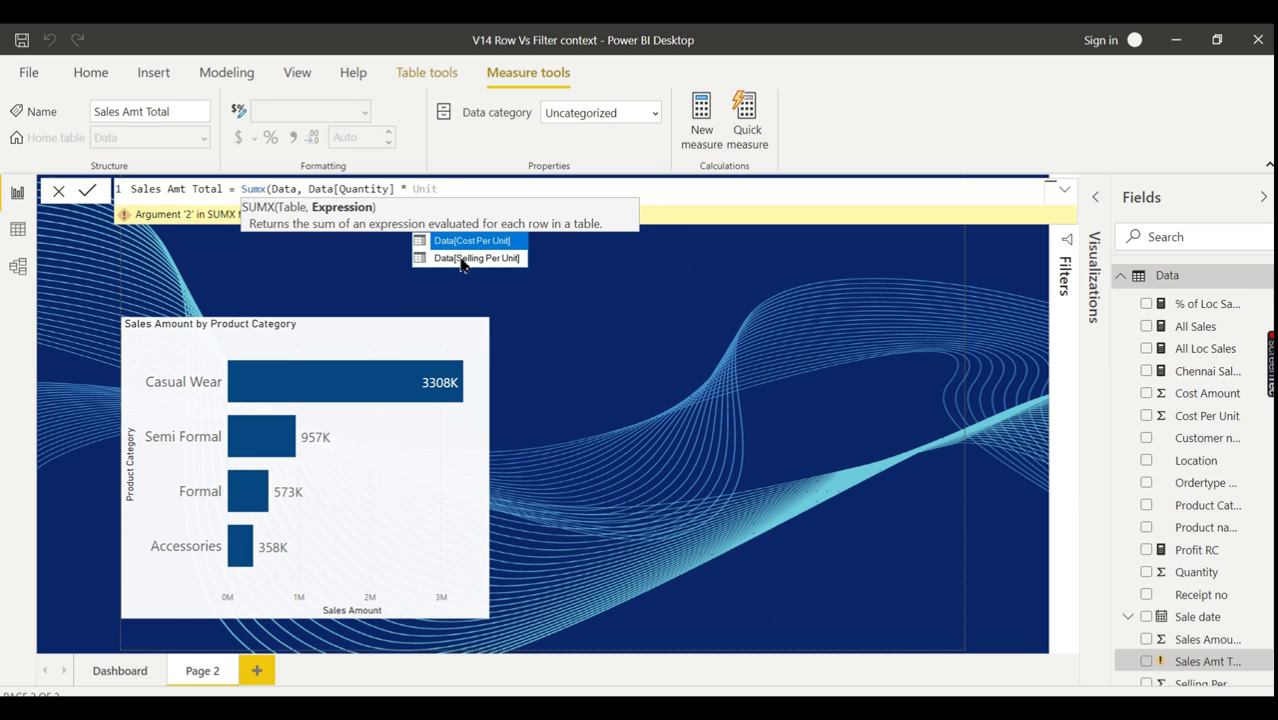
left_click(470, 259)
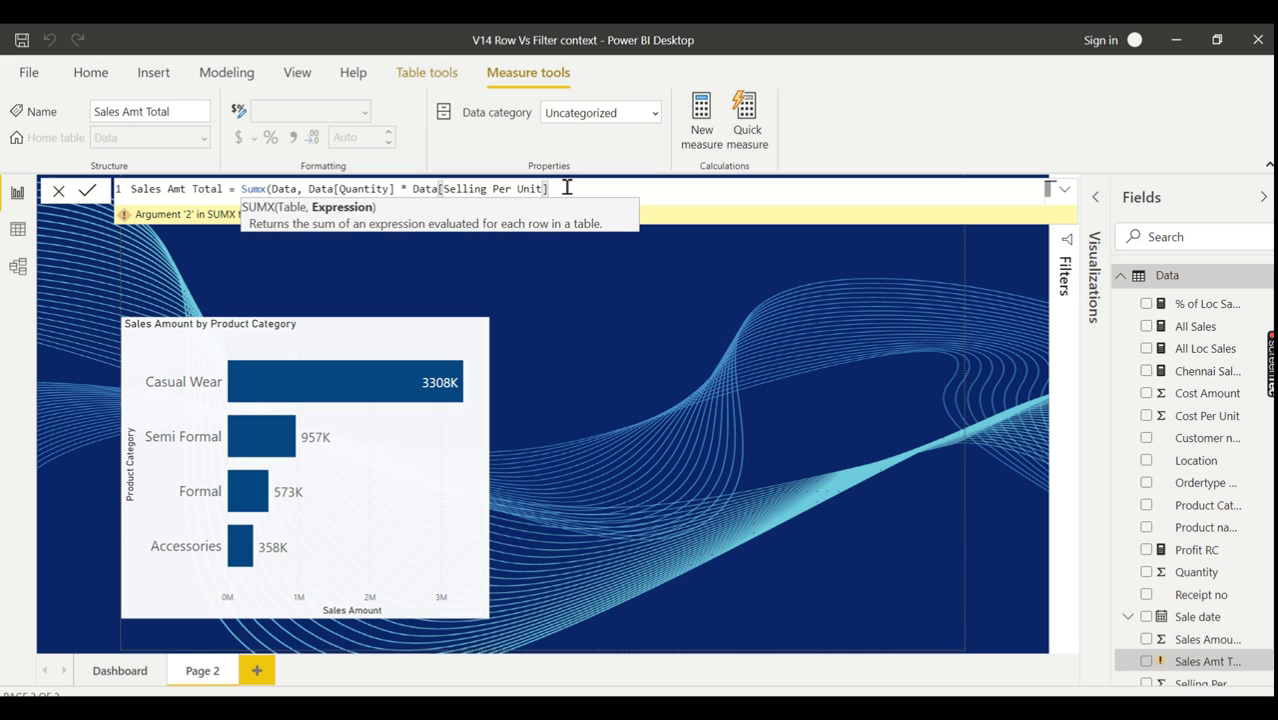
type(")")
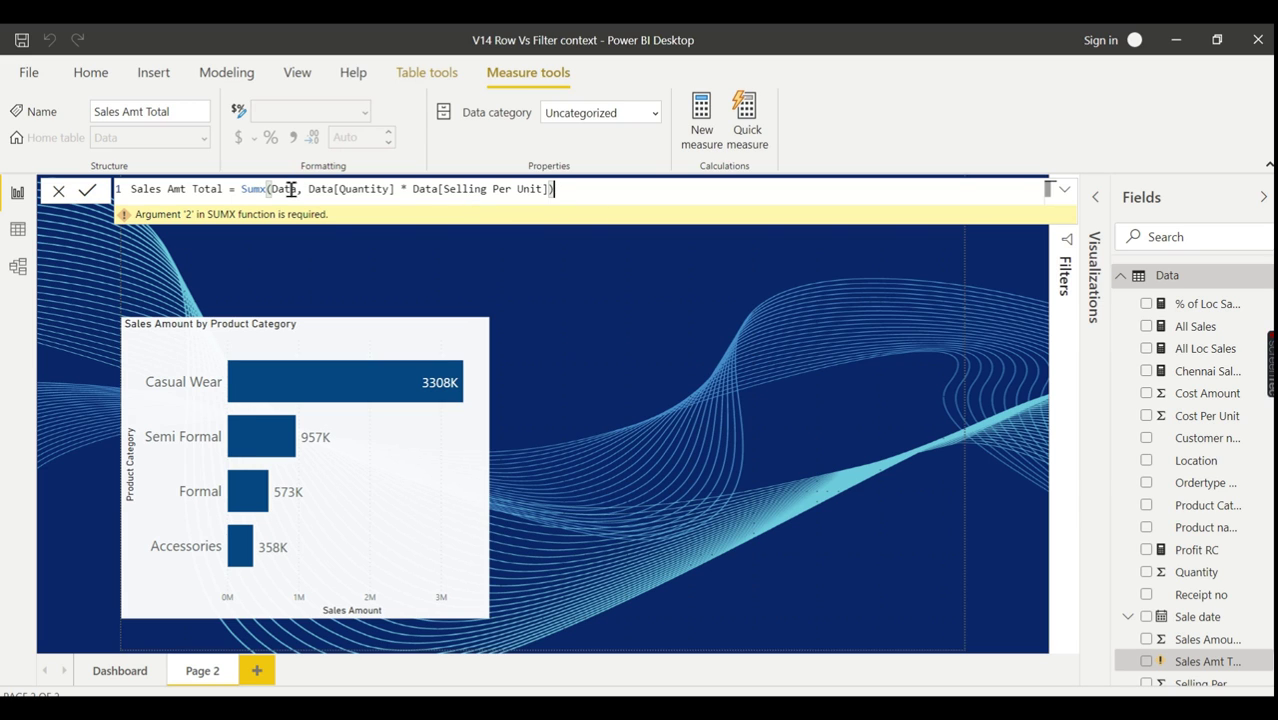
left_click(579, 198)
left_click(314, 192)
left_click(614, 198)
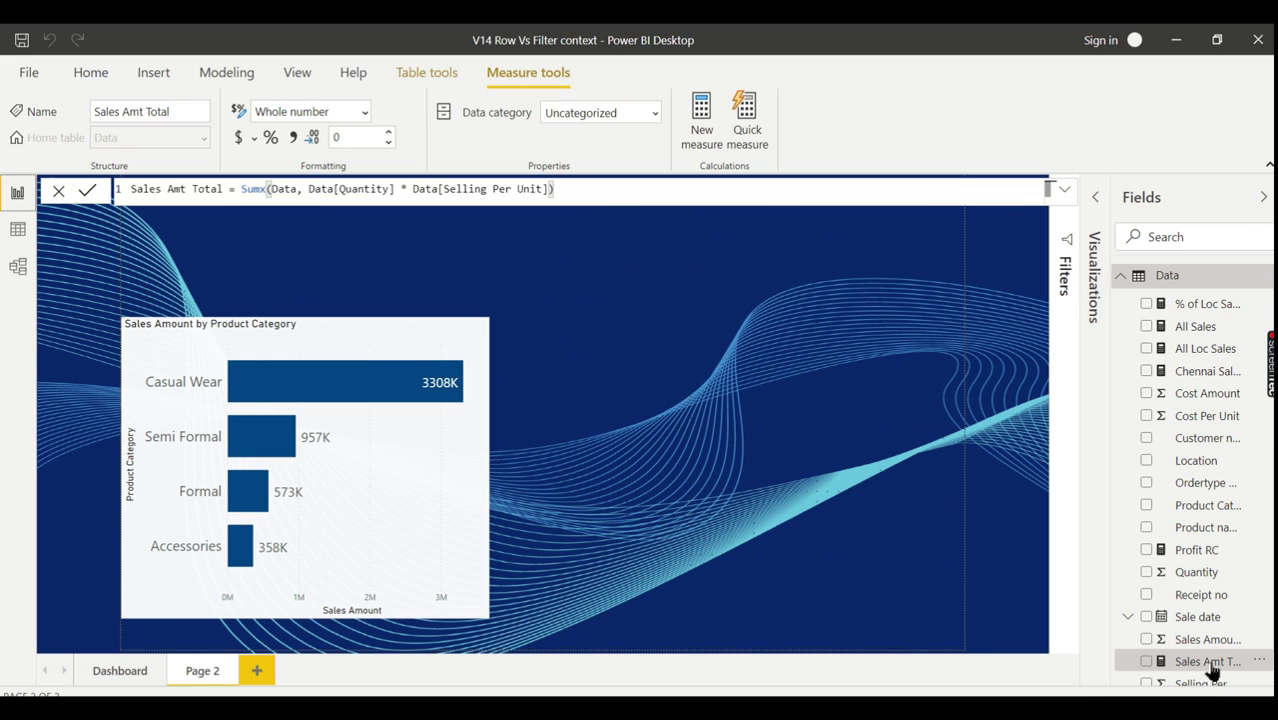
Step: Add a column chart of Sales Amt Total to Page 2 and place it right of the Sales Amount by Product Category chart
left_click(800, 415)
left_click(1146, 661)
left_click_drag(402, 221, 877, 334)
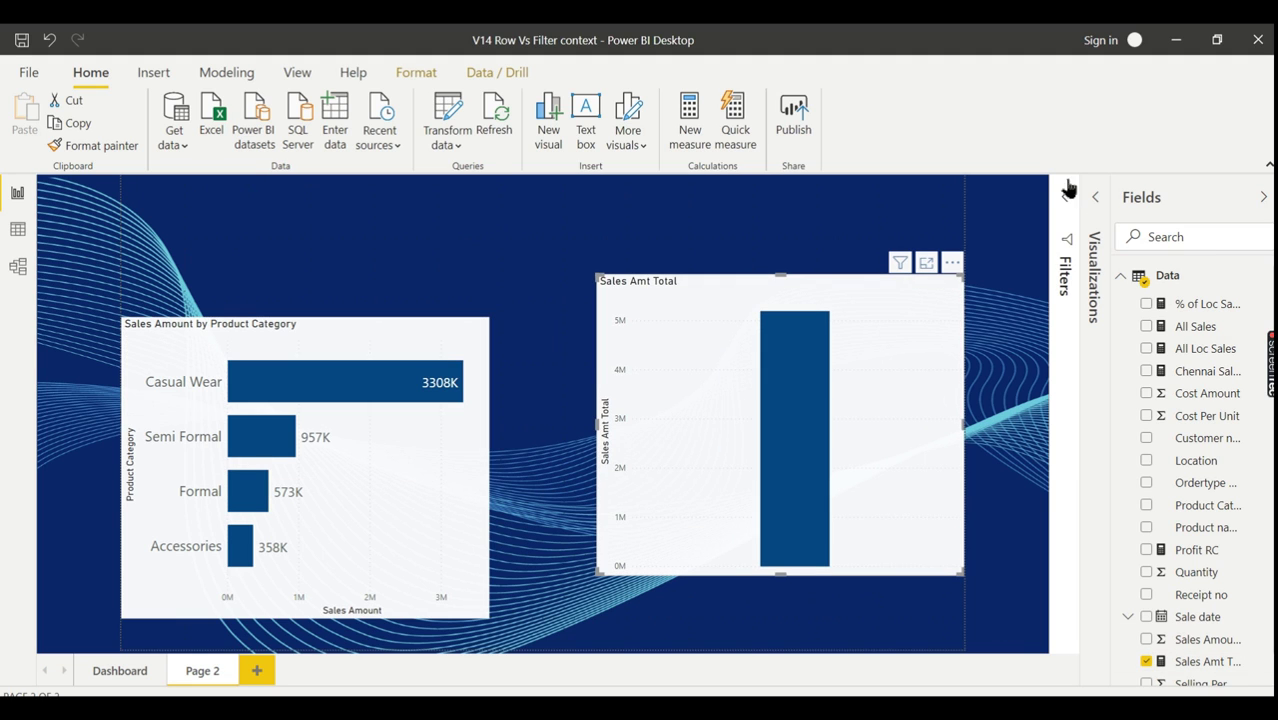
Step: Convert the Sales Amt Total column chart on Page 2 into a card visual
left_click(1099, 200)
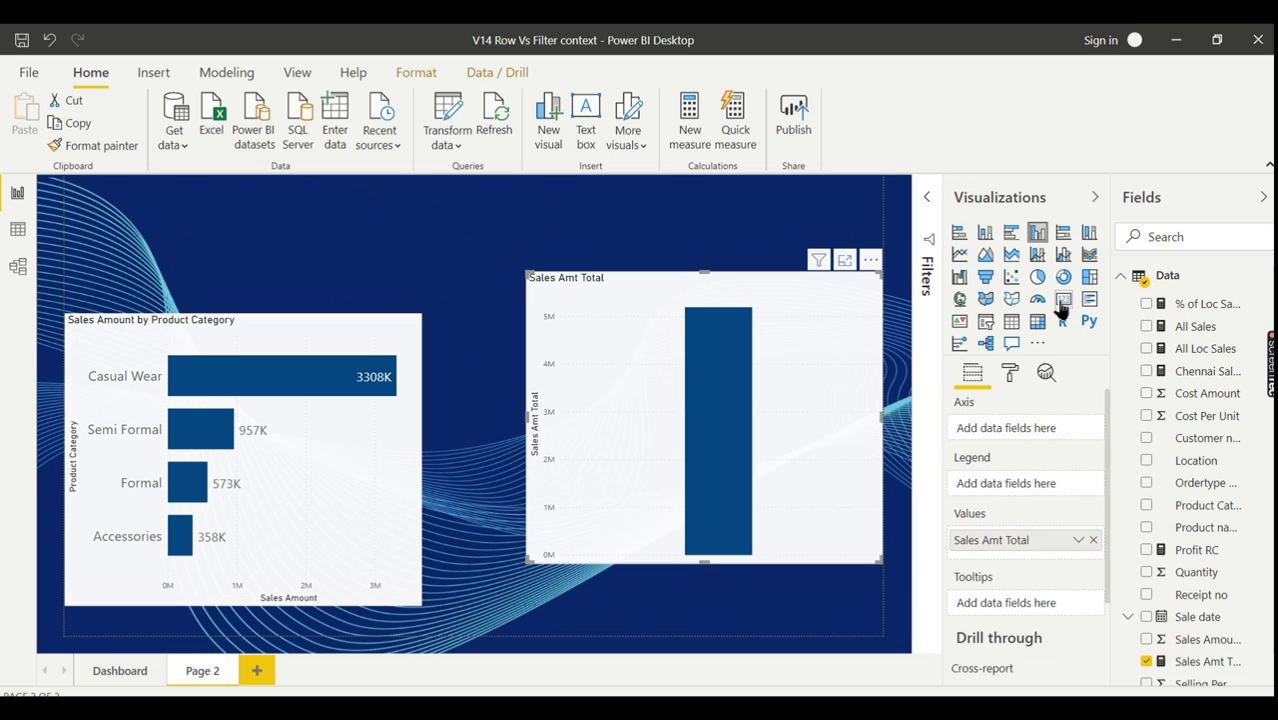
left_click(1063, 298)
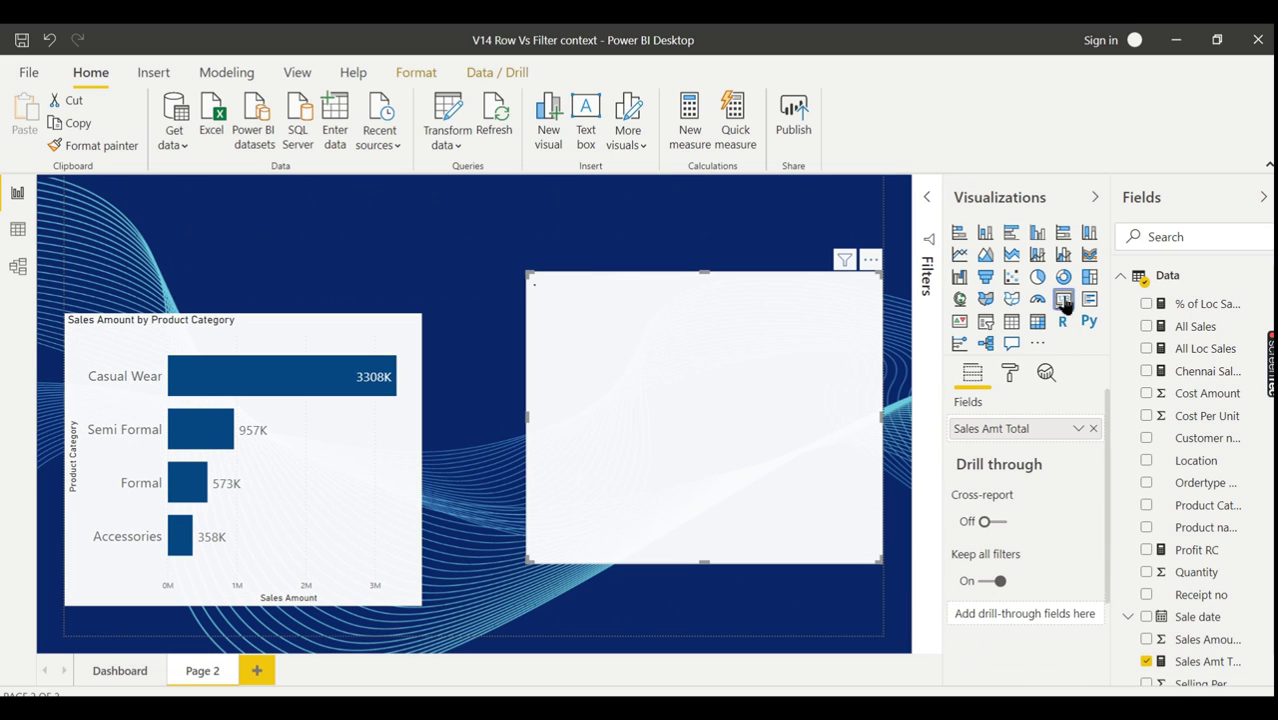
Step: On the Dashboard page, clear the Online Order selection in the order type slicer and the 2020 selection in the date slicer
left_click(117, 672)
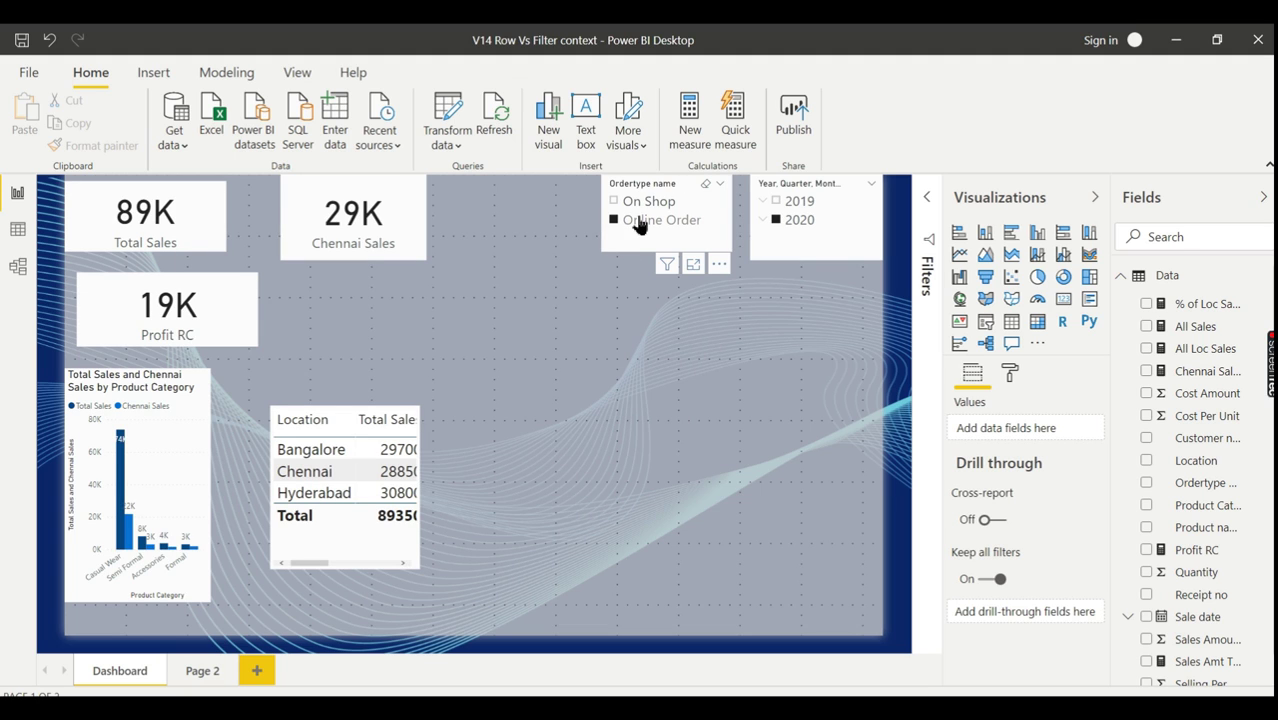
left_click(760, 228)
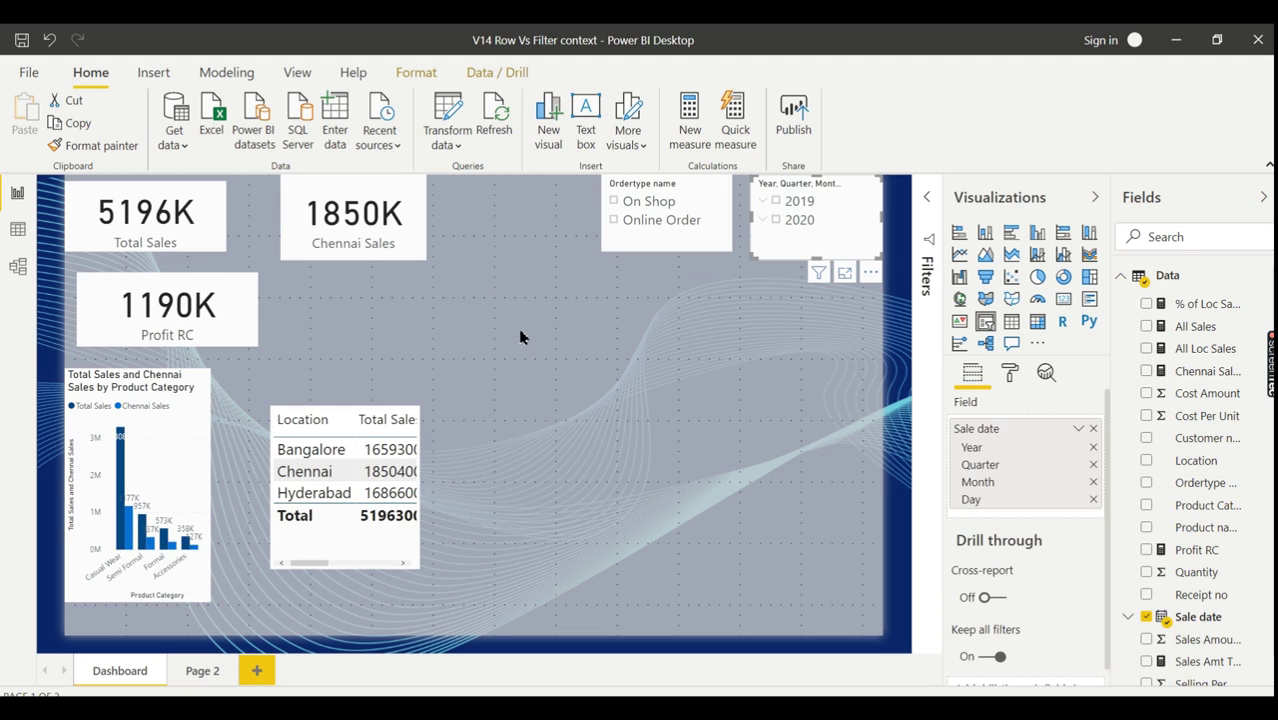
Step: Back on Page 2, shrink the Sales Amt Total card and move it to the upper part of the canvas
left_click(200, 671)
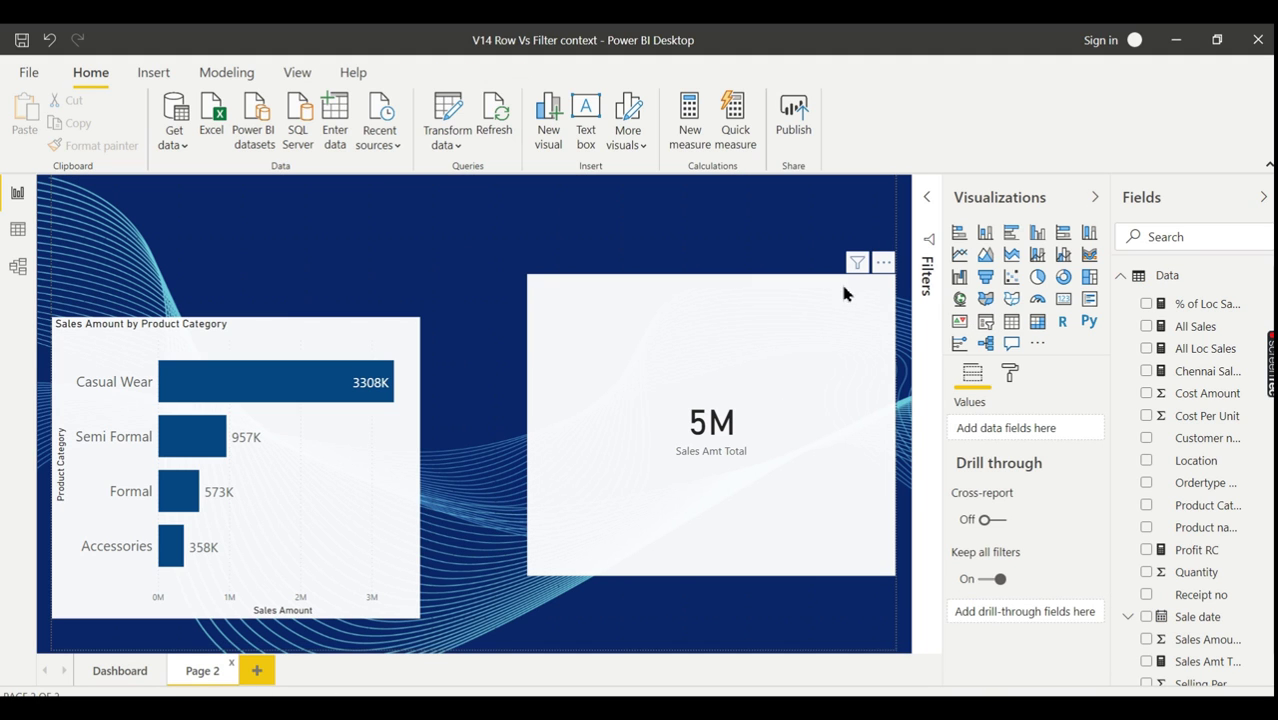
left_click(753, 336)
left_click_drag(896, 588, 733, 248)
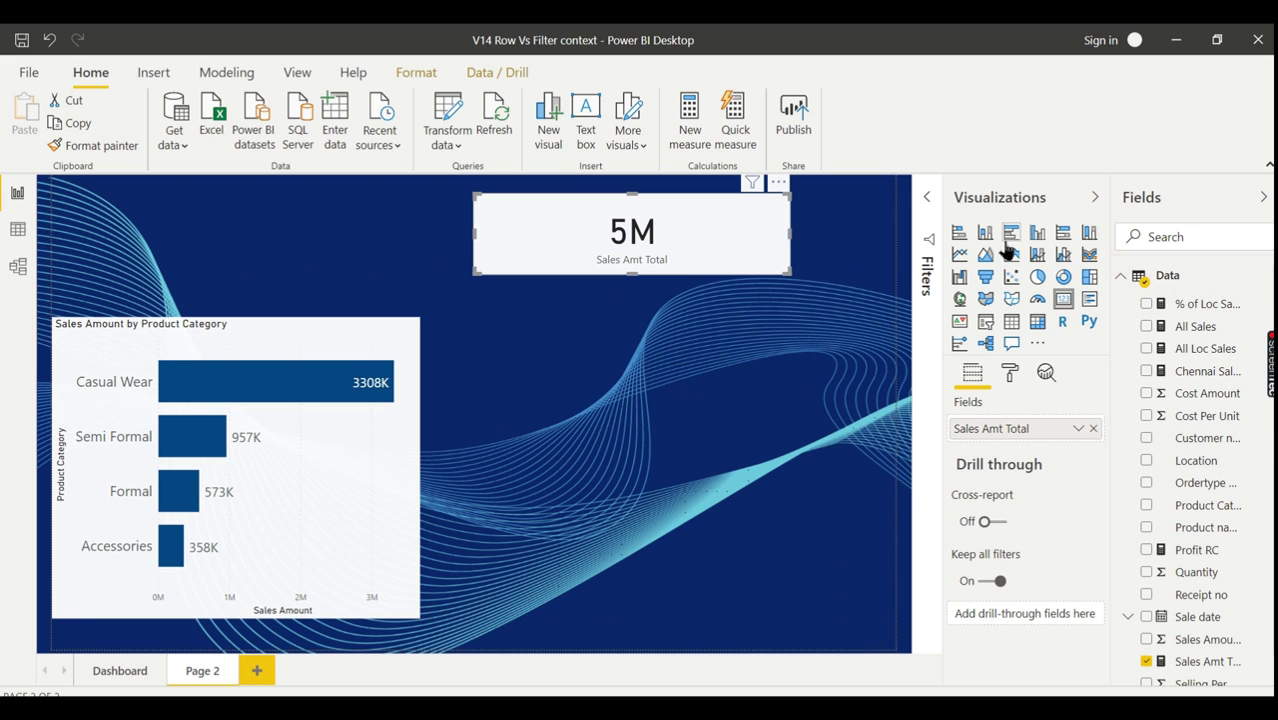
Step: Write a new measure Quantity = Sum(Data[Quantity]) in the Data table and try to commit it
left_click(697, 124)
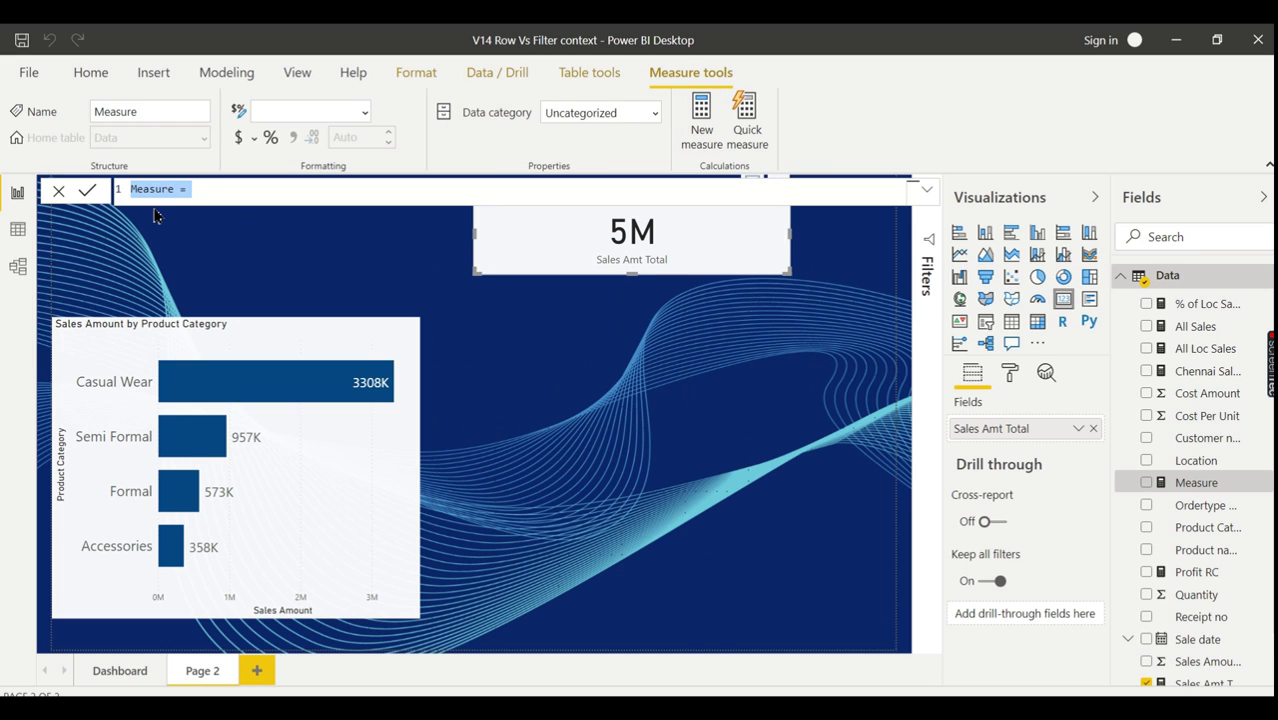
double_click(148, 191)
type("Quar")
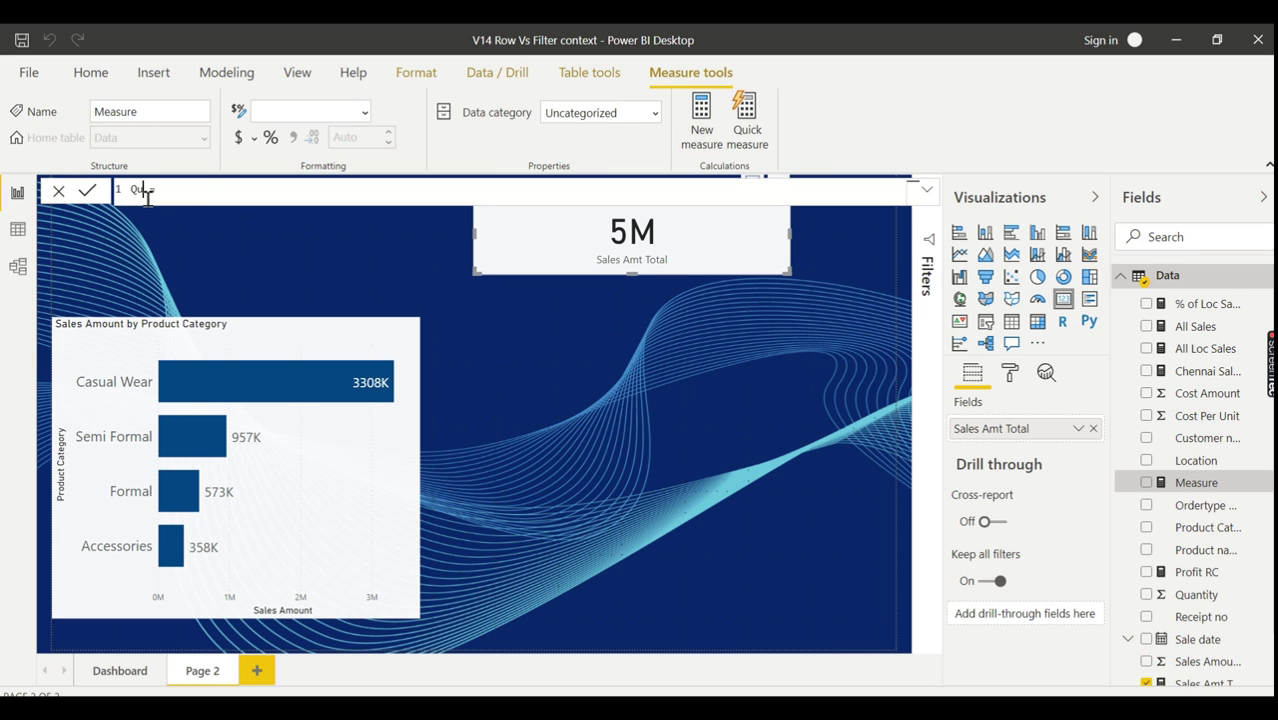
type("tity")
type(" Sum(Qua")
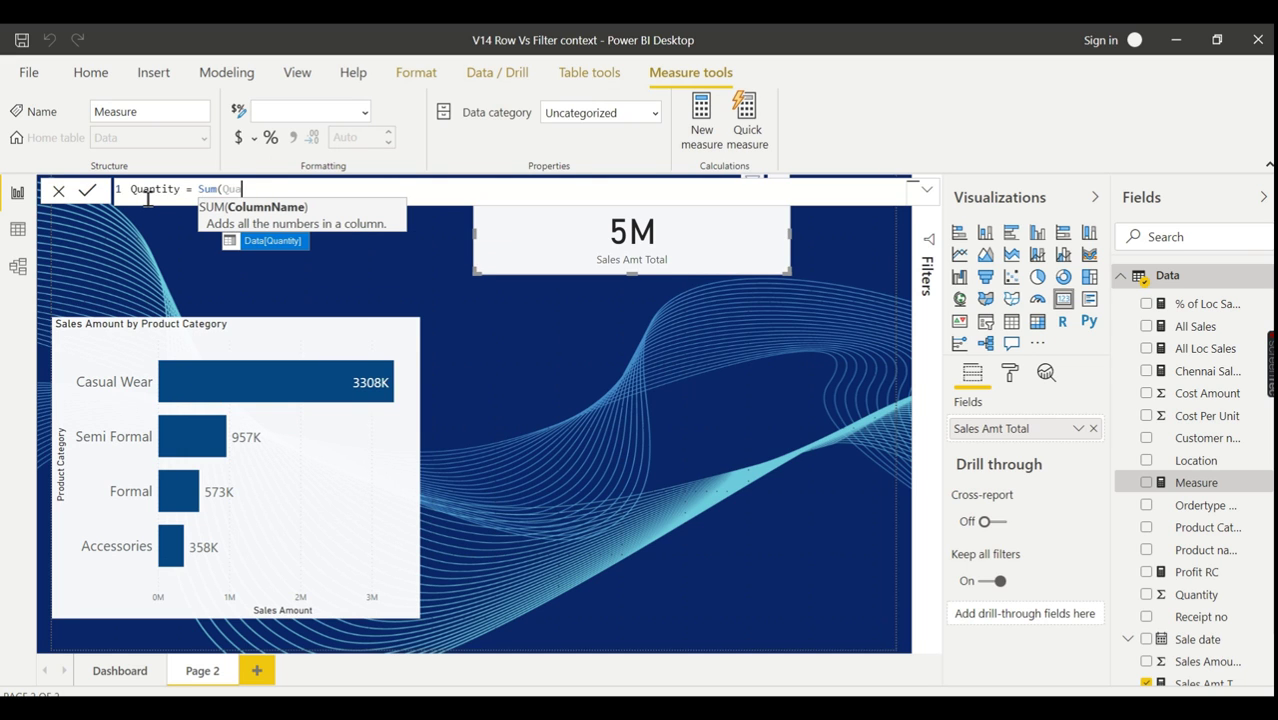
left_click(288, 247)
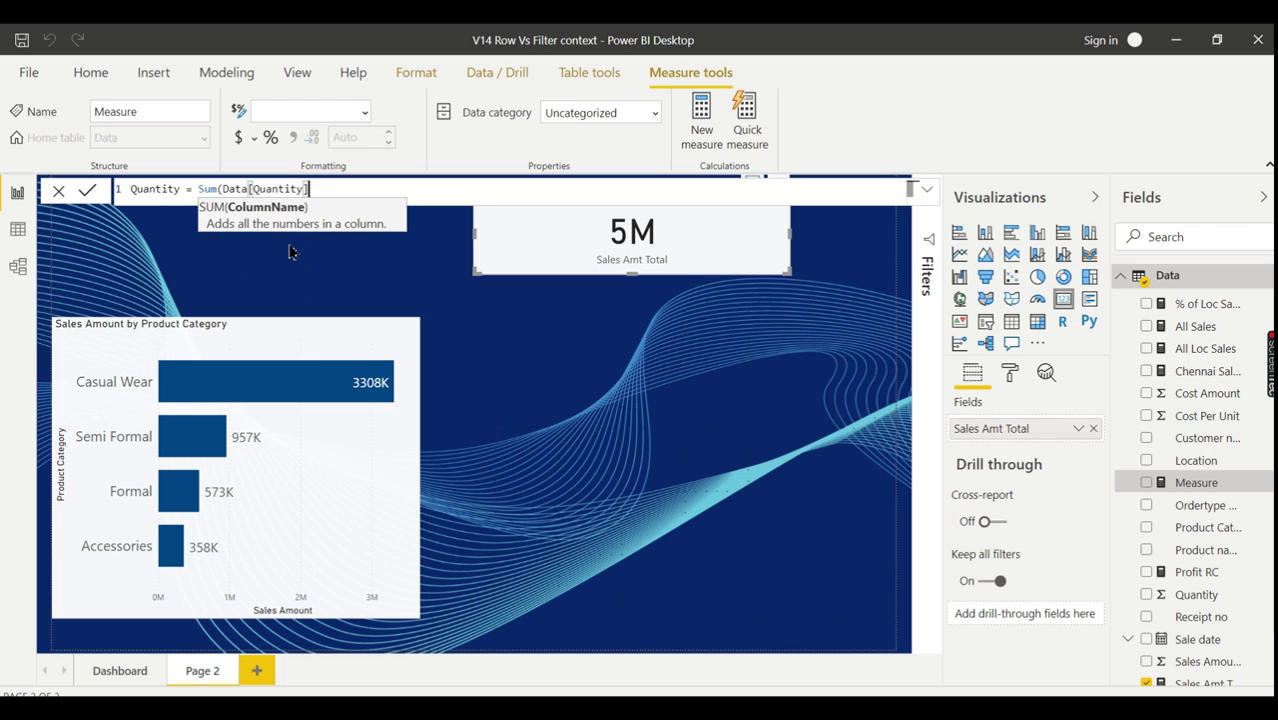
type(")")
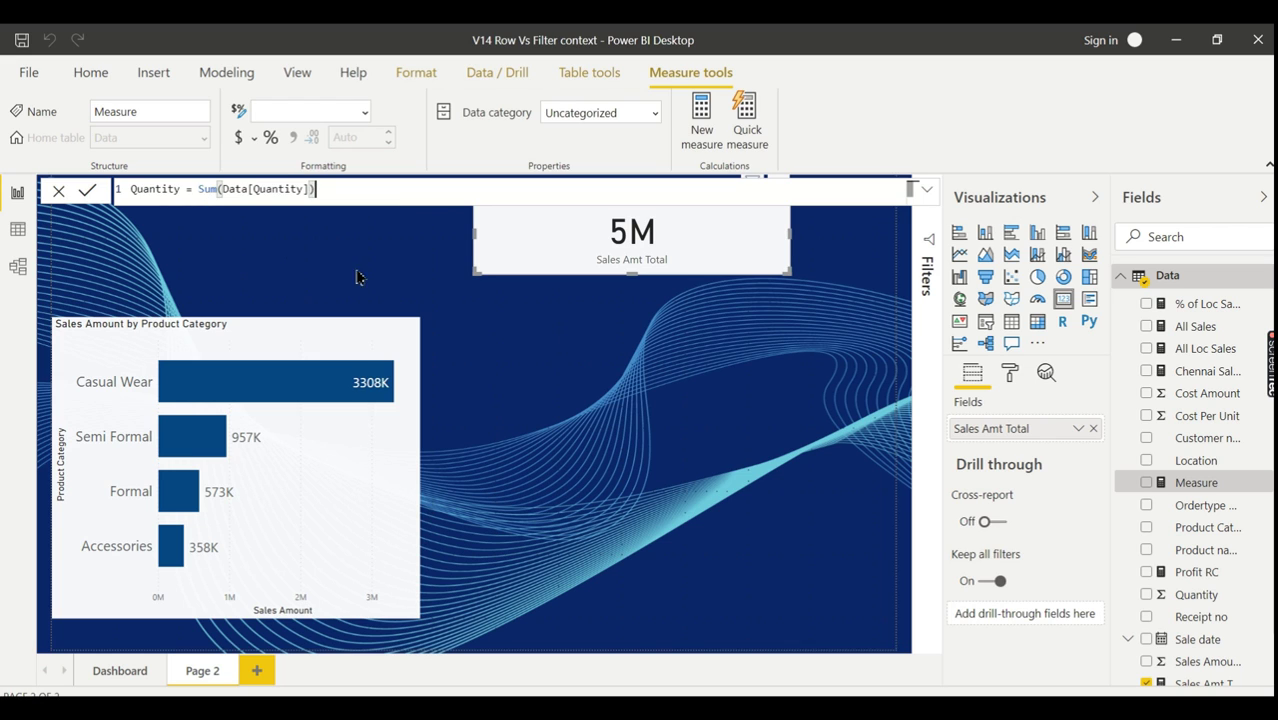
key("Return")
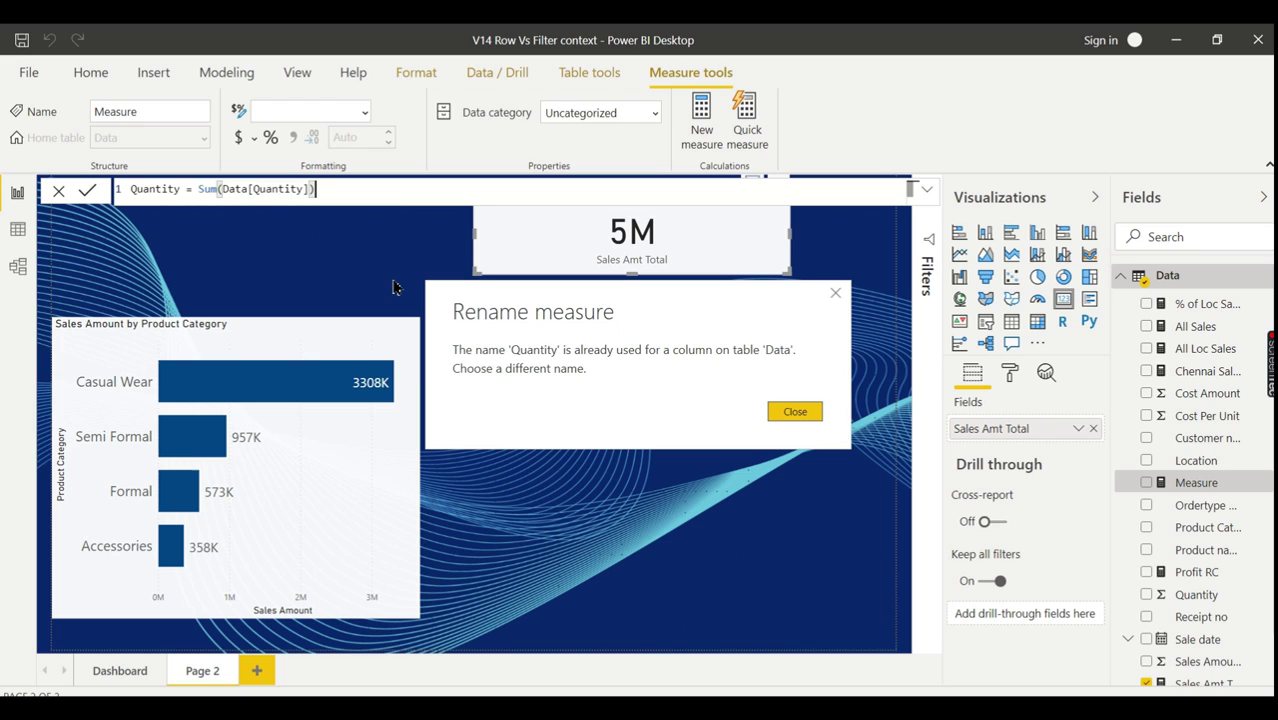
Step: Change the measure's name in the formula to "Quantity Total" and commit it
left_click(801, 414)
left_click(182, 190)
type("Total")
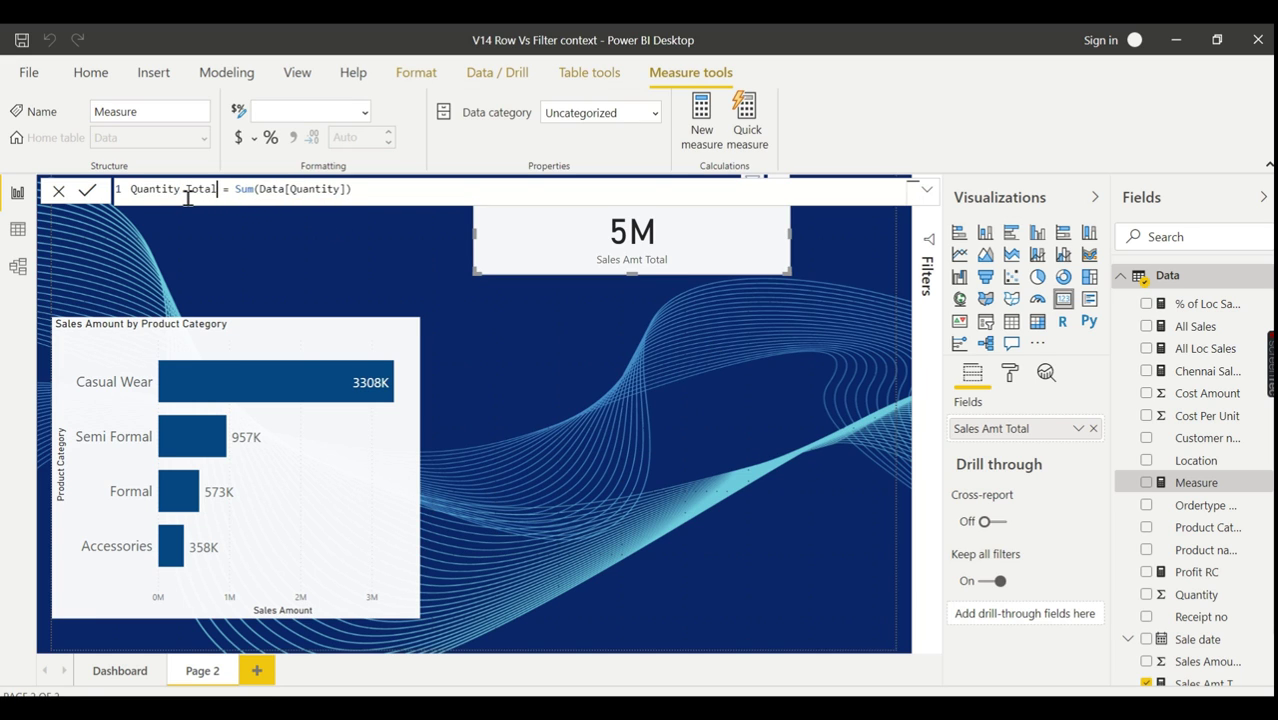
key("End")
key("Return")
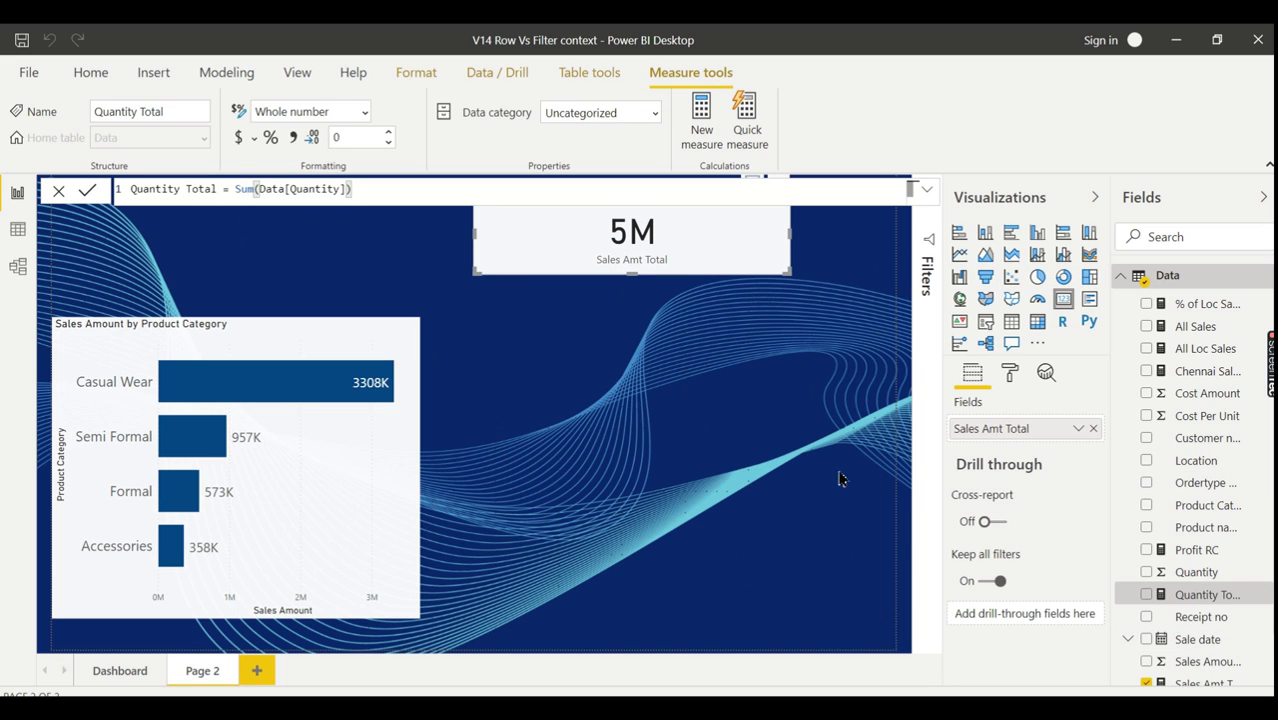
Step: Add a card showing the Quantity column to Page 2 and place it below the Sales Amt Total card
left_click(772, 411)
left_click(1146, 572)
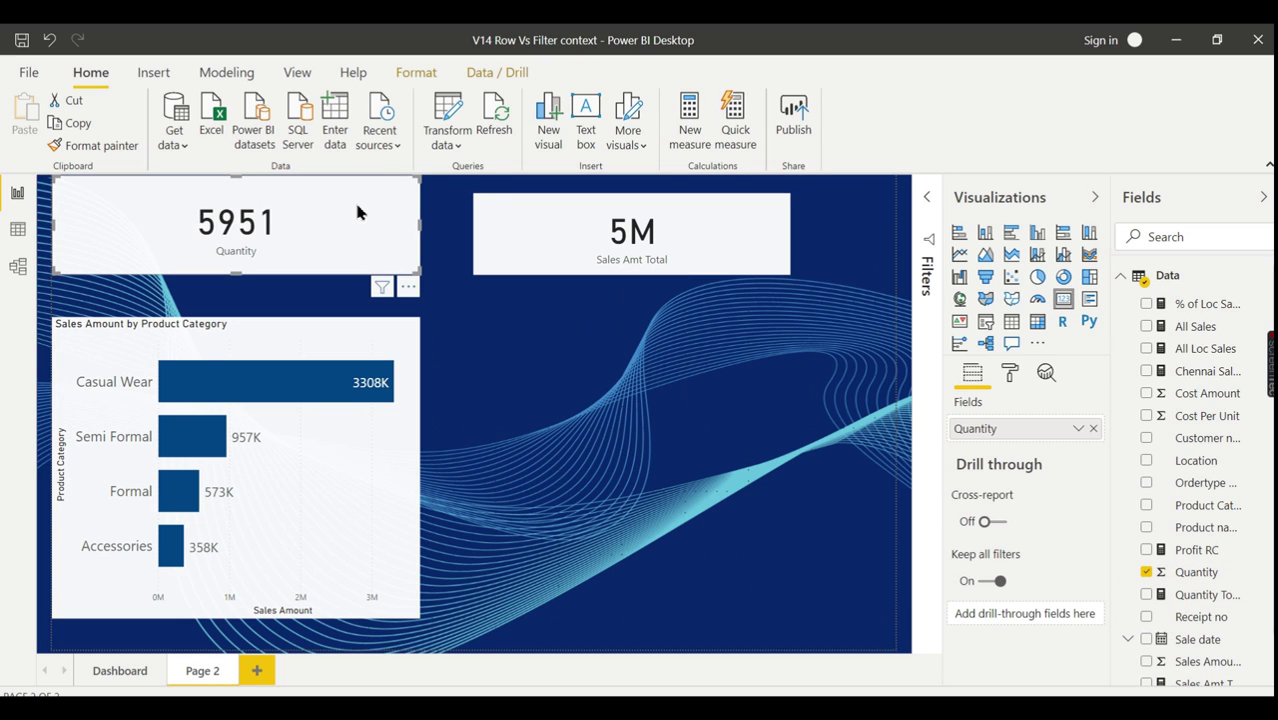
left_click_drag(357, 208, 785, 419)
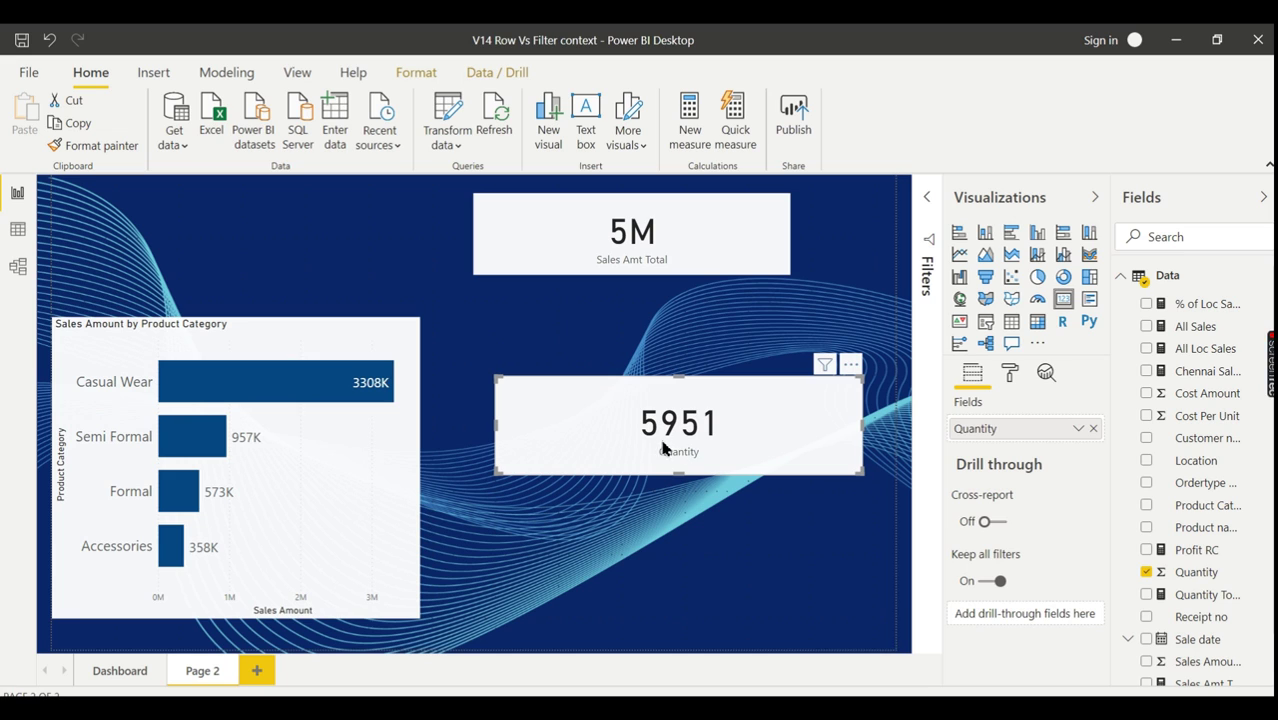
left_click(736, 325)
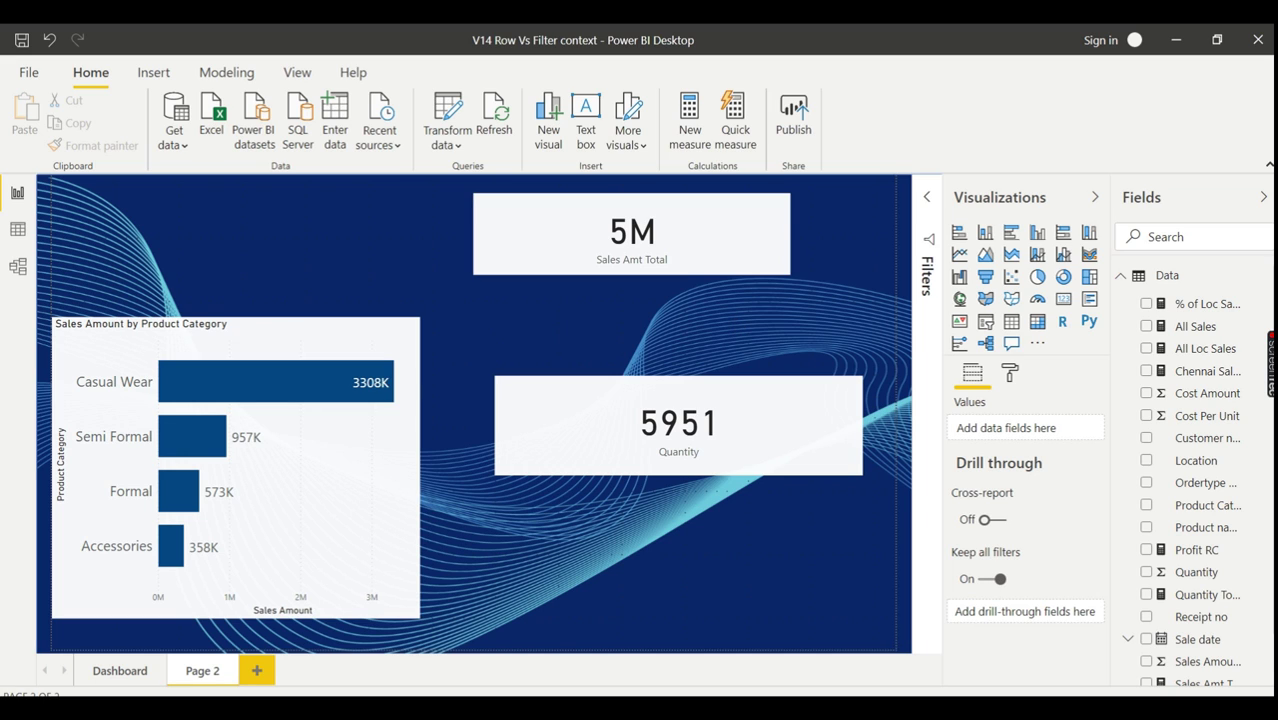
mouse_move(1268, 378)
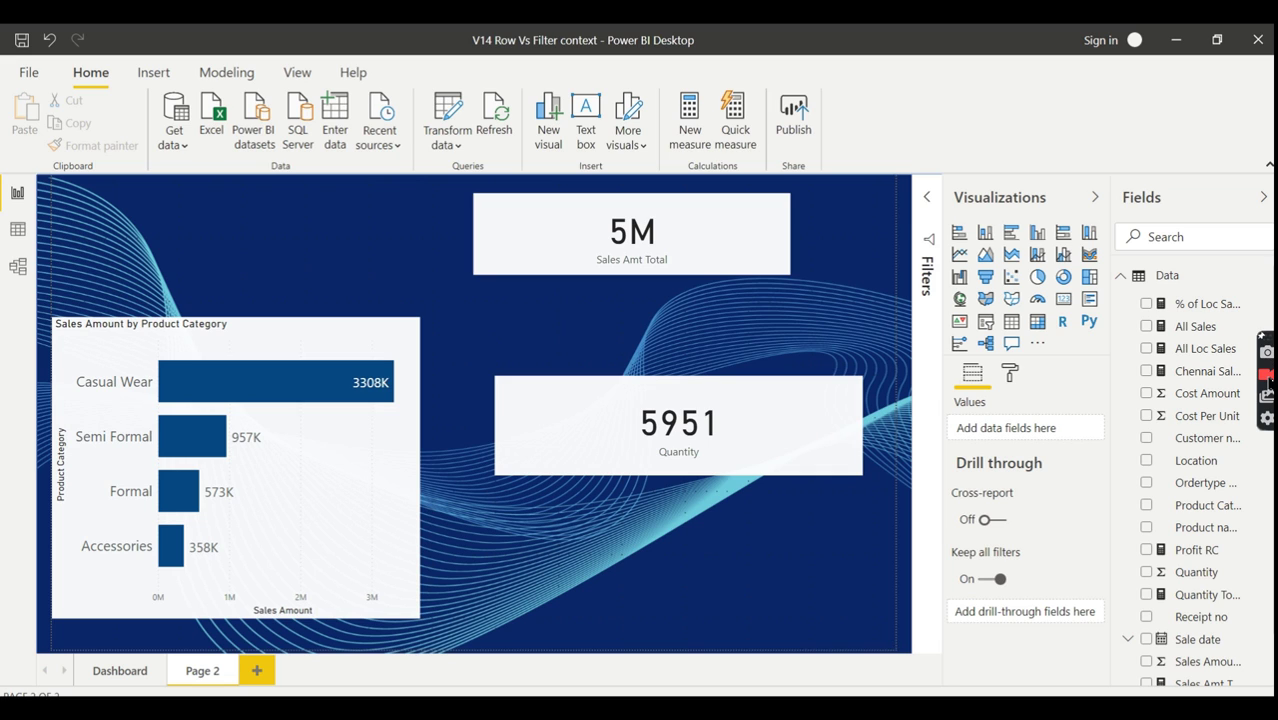